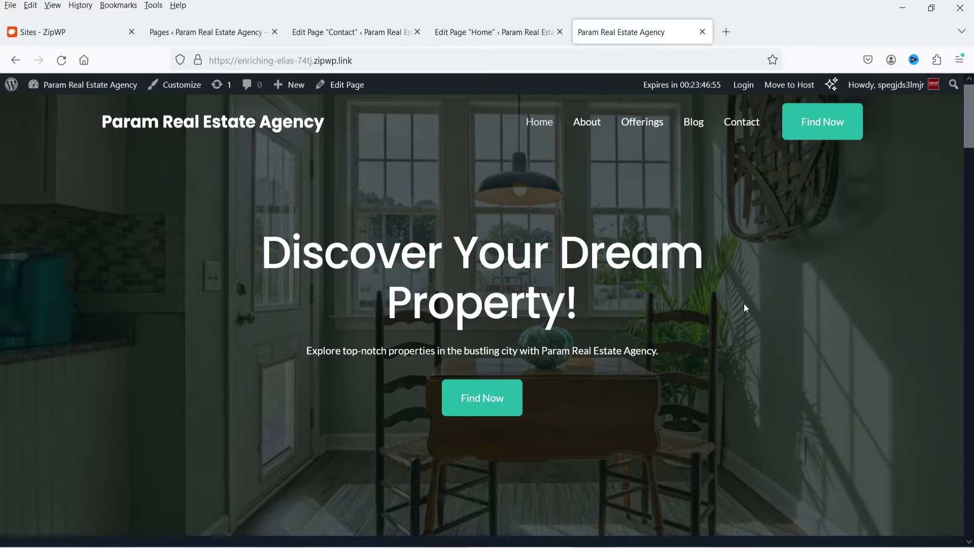
# Scroll down through the live site's page, then jump back to the top
pyautogui.scroll(-10, 736, 283)
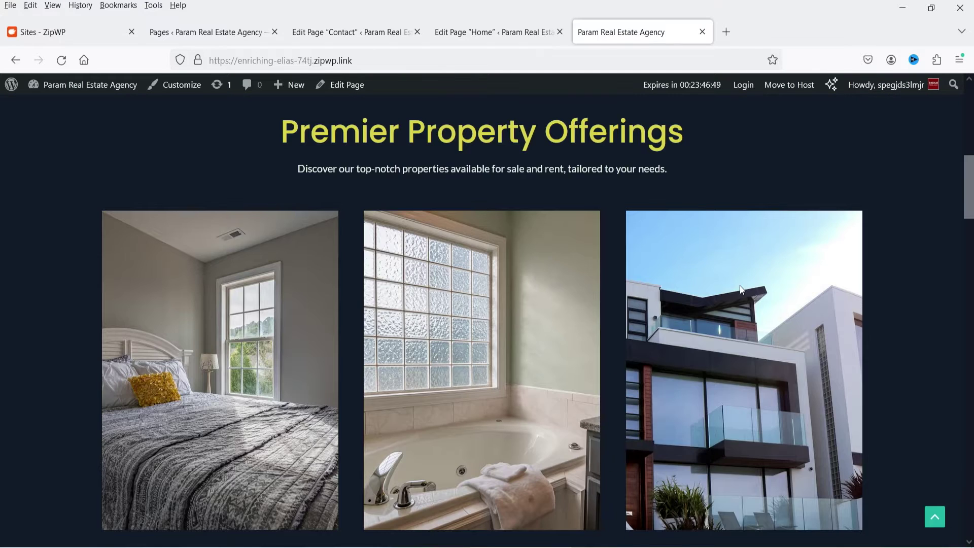
pyautogui.scroll(-15, 740, 288)
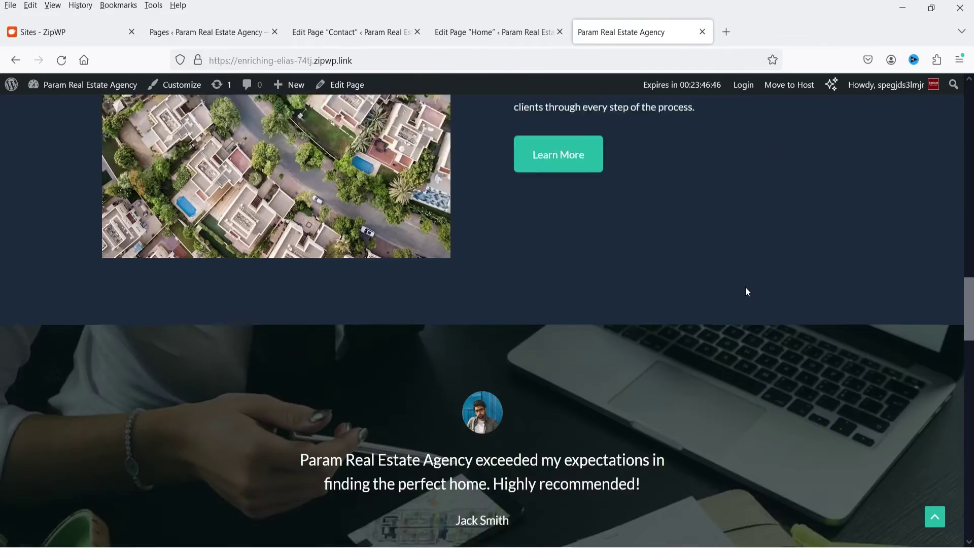
pyautogui.scroll(-6, 745, 287)
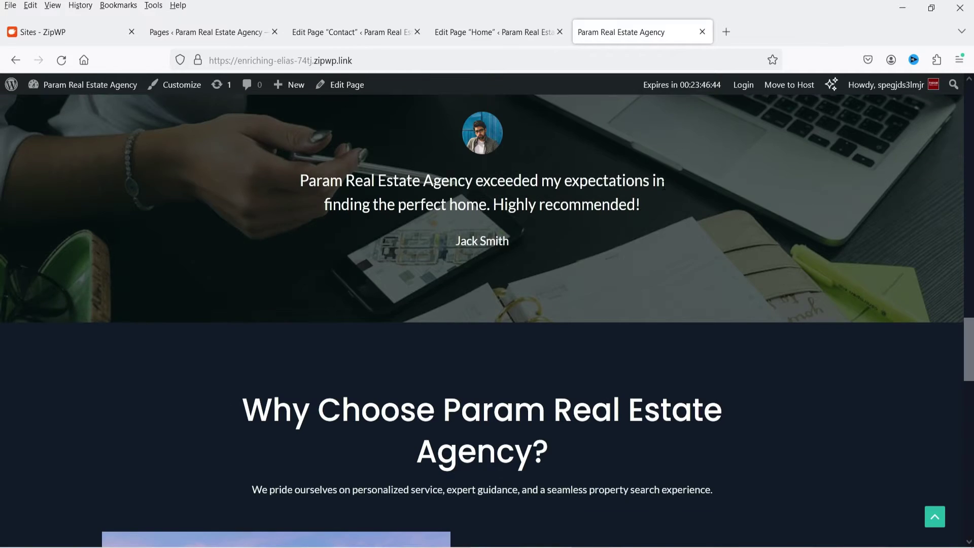
pyautogui.scroll(-8, 598, 215)
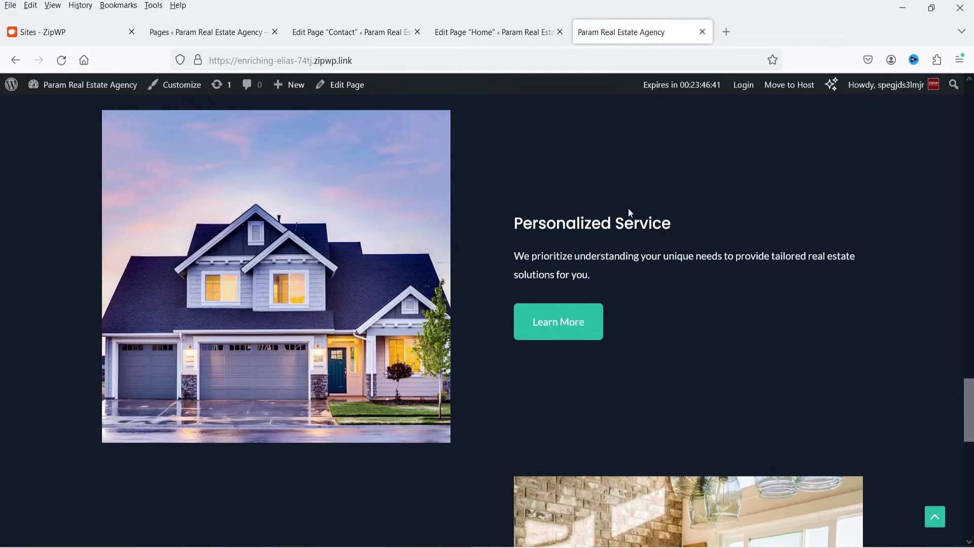
pyautogui.scroll(-10, 634, 213)
pyautogui.press('Home')
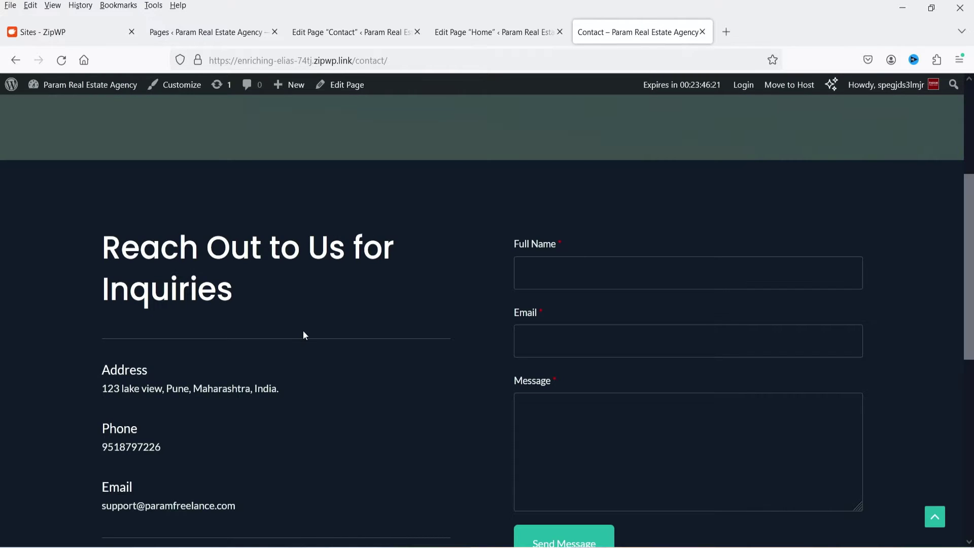
# Try the Contact form's Email and Message fields, then switch to the Contact page editor
pyautogui.scroll(-3, 312, 330)
pyautogui.click(724, 198)
pyautogui.click(674, 323)
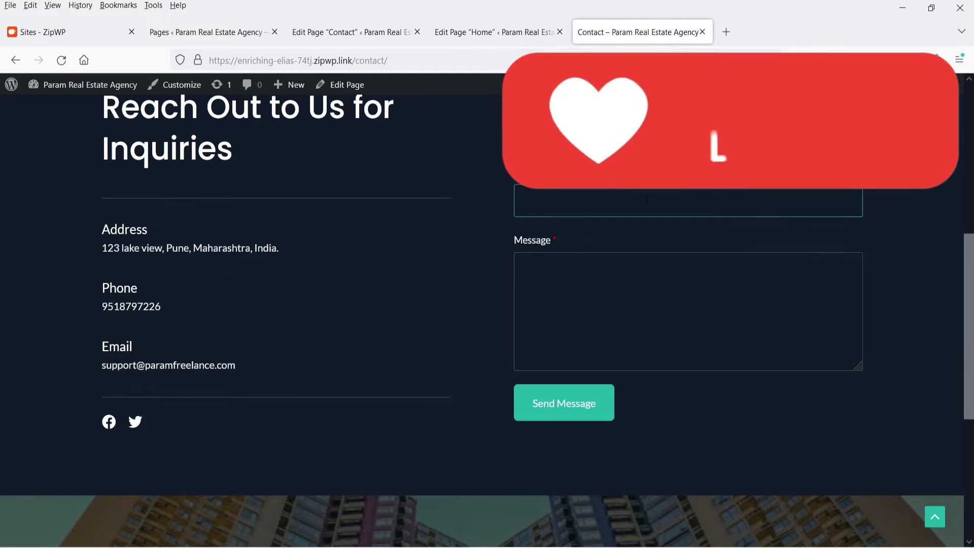
pyautogui.scroll(-5, 674, 324)
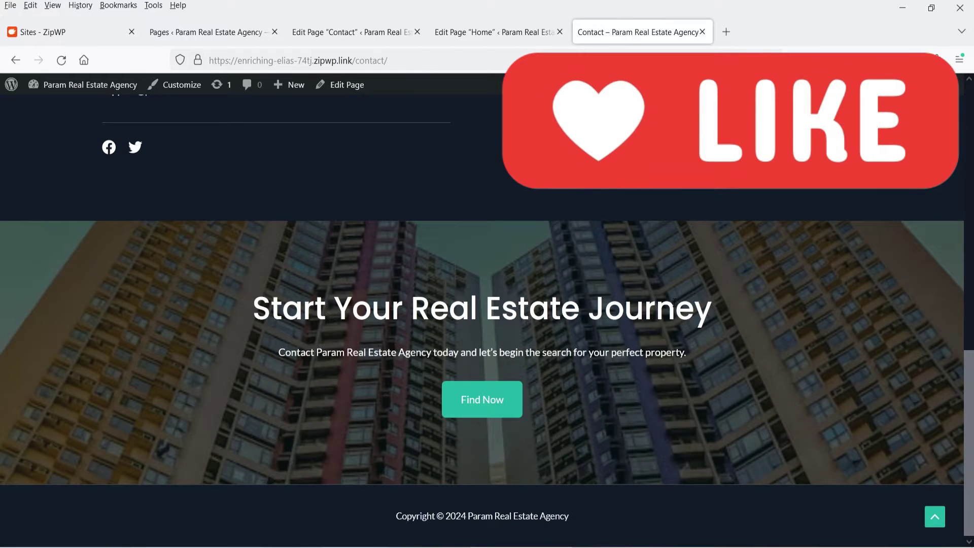
pyautogui.scroll(12, 555, 285)
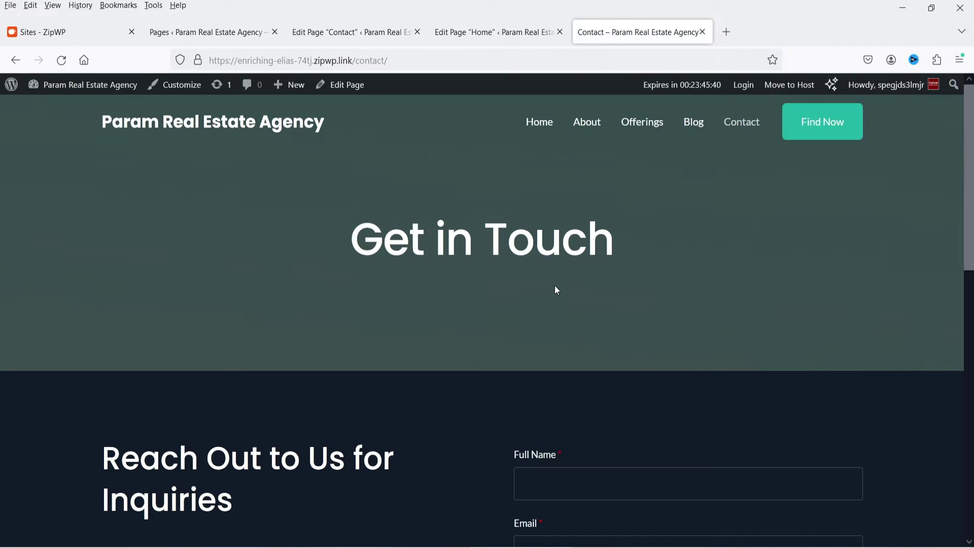
pyautogui.hotkey('ctrl', 'pageup')
pyautogui.hotkey('ctrl', 'pageup')
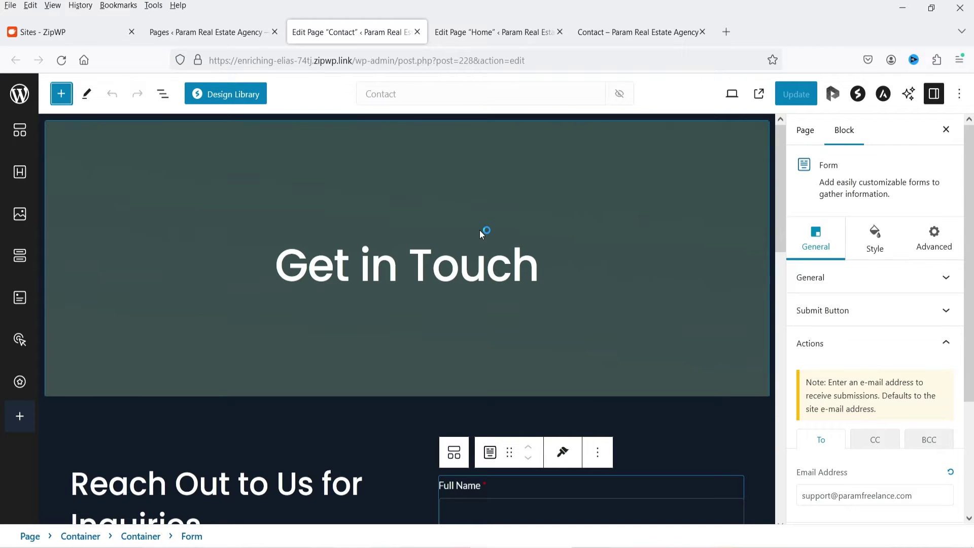
# Scroll the Contact editor and bring up the admin's Installed Plugins page
pyautogui.scroll(-10, 482, 233)
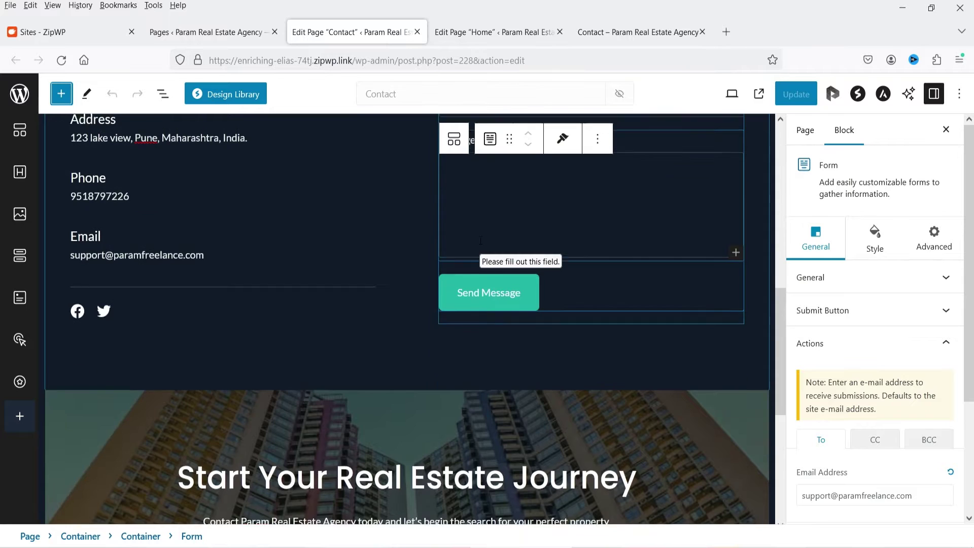
pyautogui.scroll(7, 480, 240)
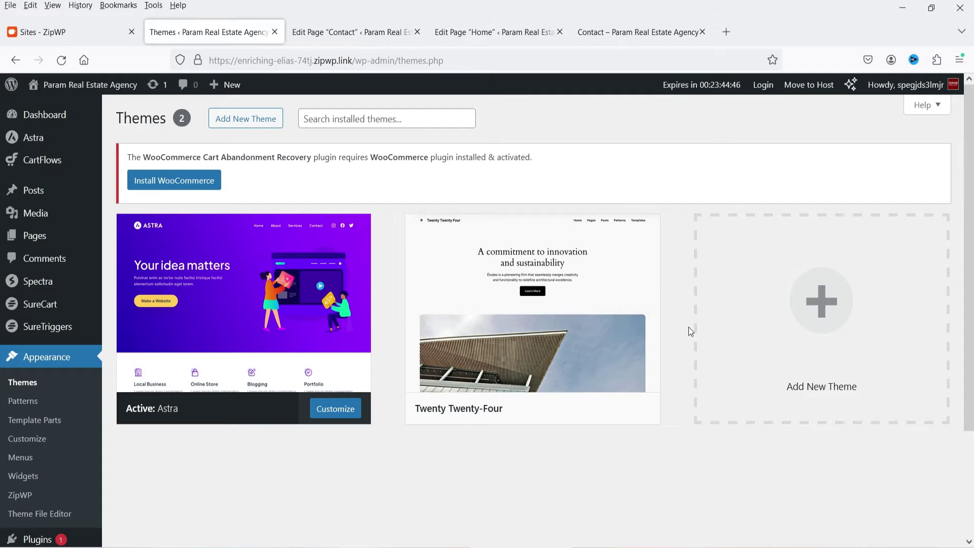
pyautogui.scroll(-1, 683, 324)
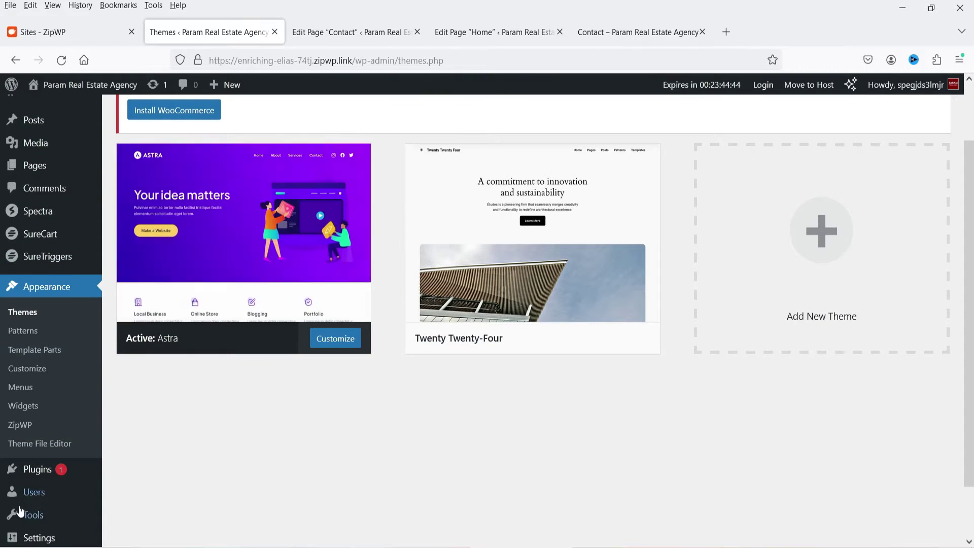
pyautogui.click(35, 475)
pyautogui.click(642, 184)
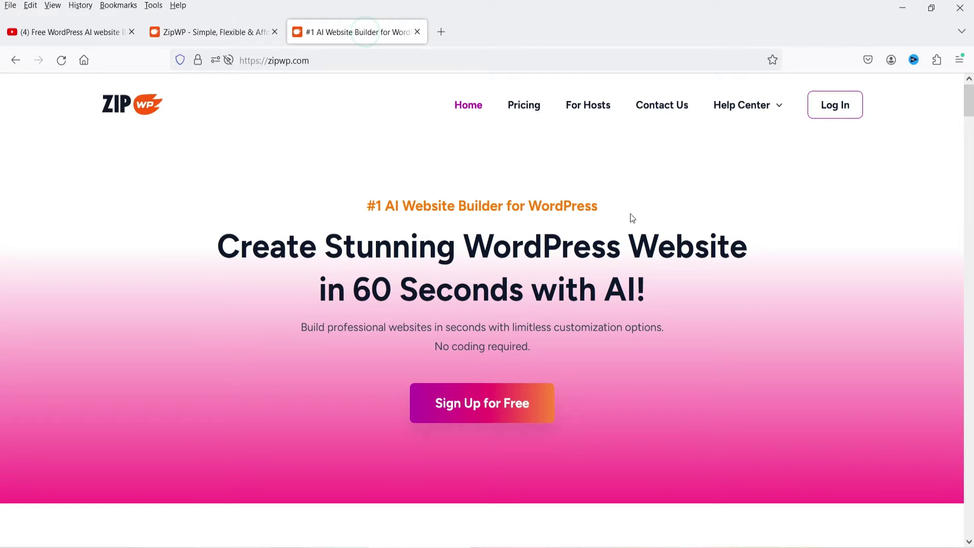
pyautogui.click(213, 32)
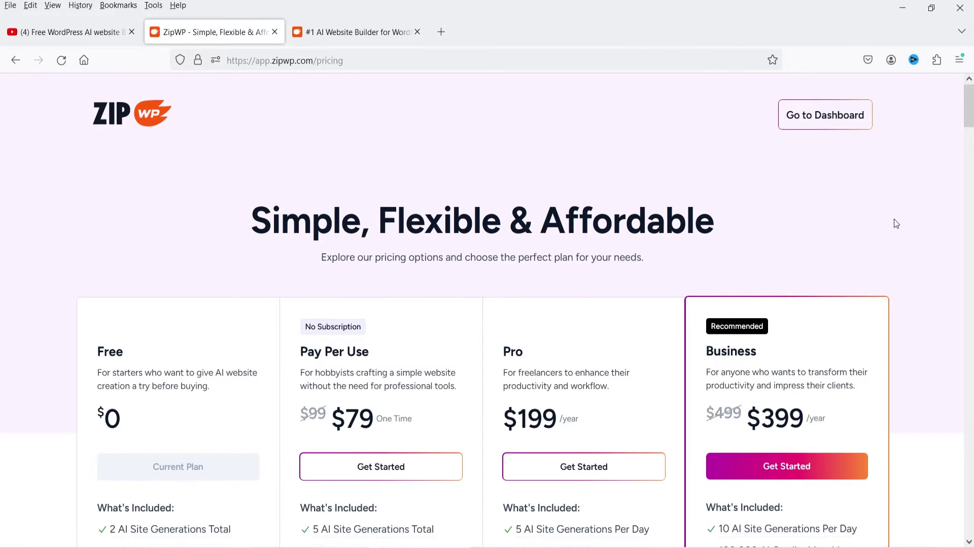
pyautogui.scroll(-3, 896, 223)
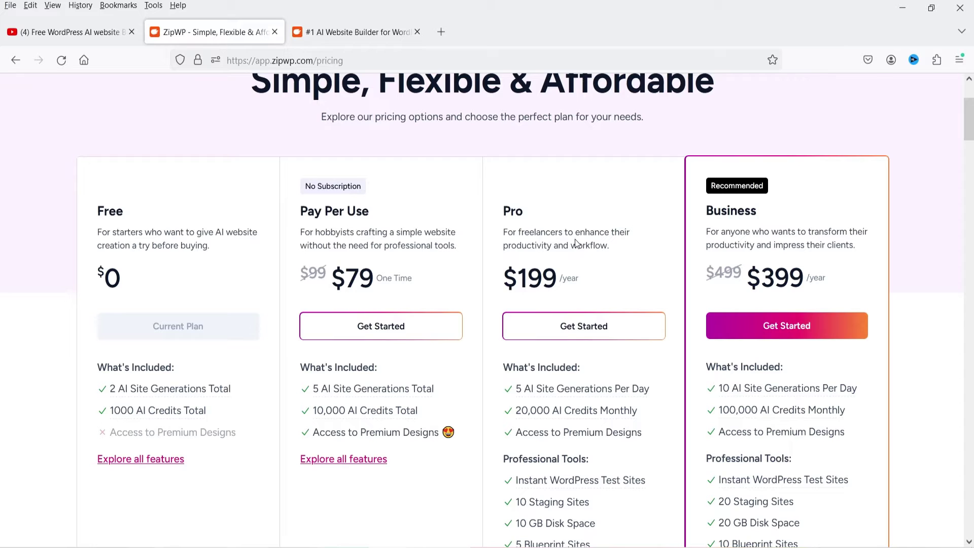
pyautogui.scroll(-3, 582, 246)
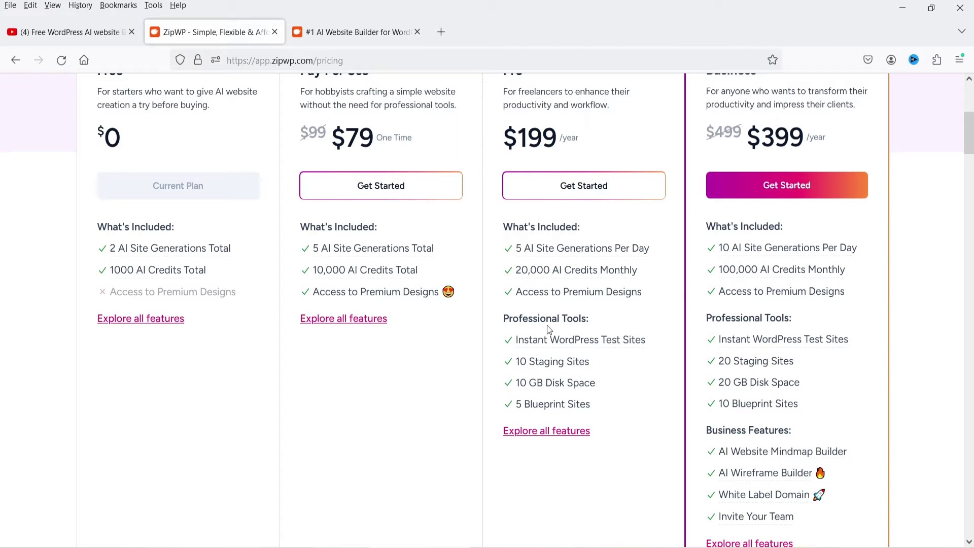
pyautogui.scroll(6, 871, 243)
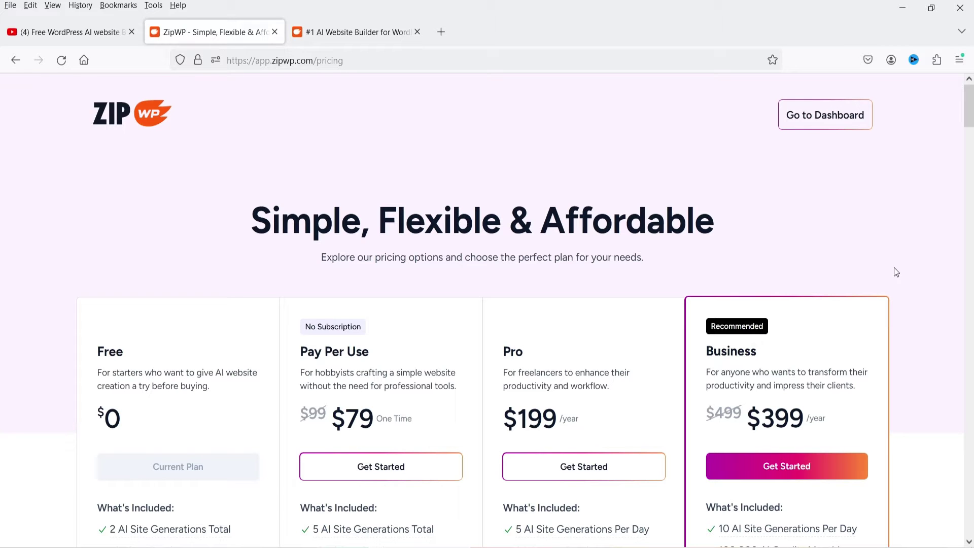
pyautogui.click(85, 33)
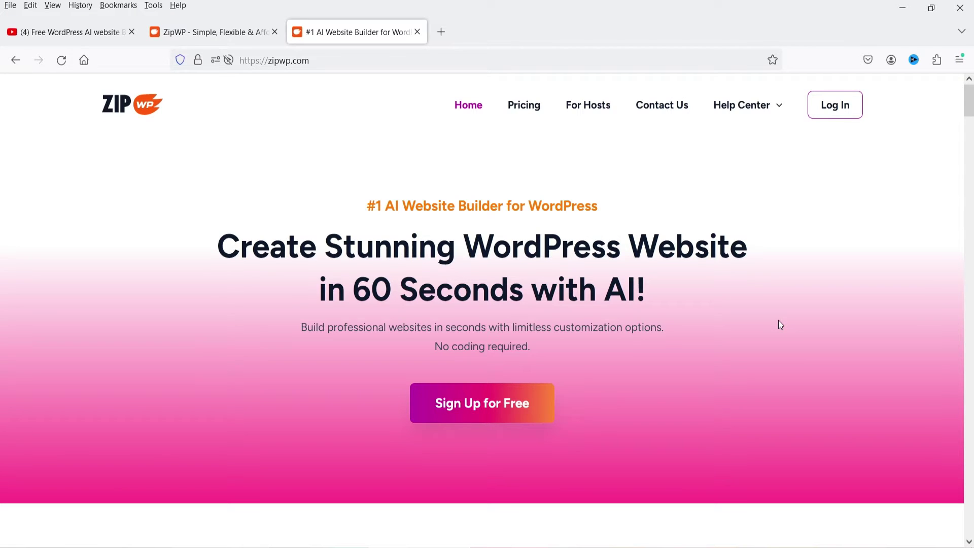
pyautogui.click(32, 35)
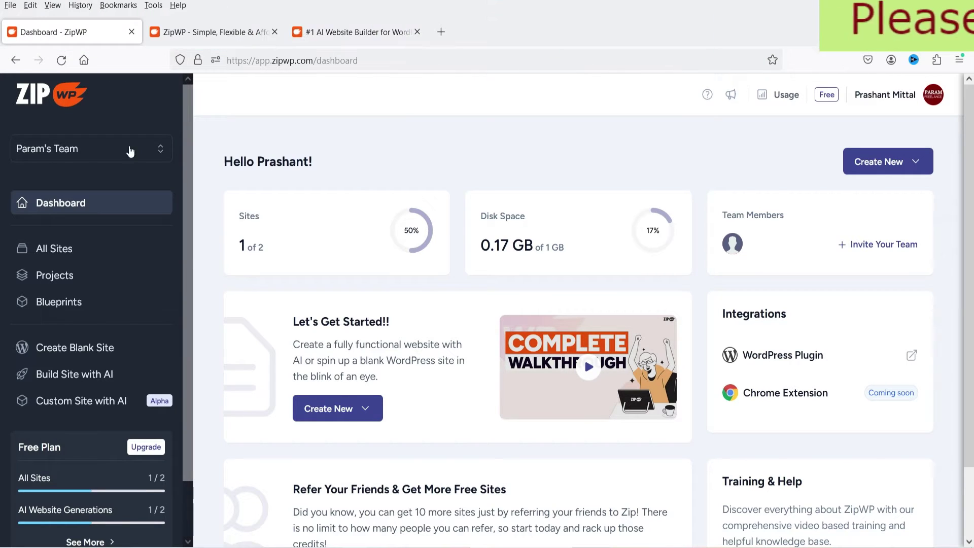
# From the All Sites list, open Param Fashion's live front end
pyautogui.click(78, 249)
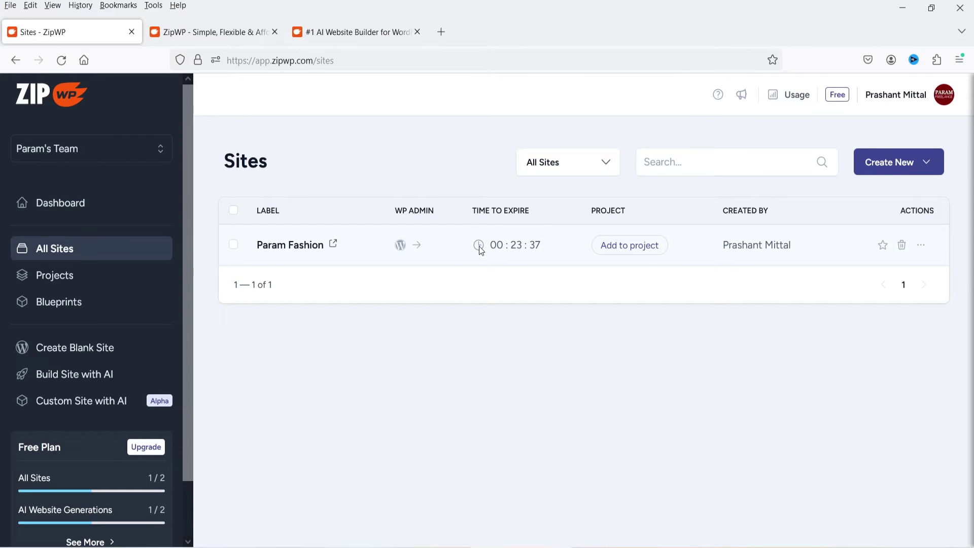
pyautogui.click(334, 243)
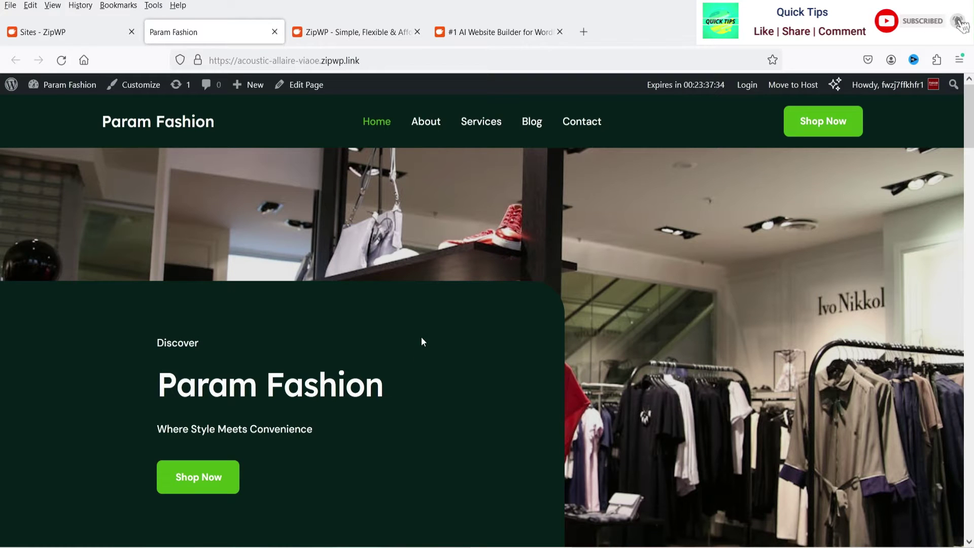
# Scroll through the Param Fashion home page and close its tab
pyautogui.scroll(-8, 751, 270)
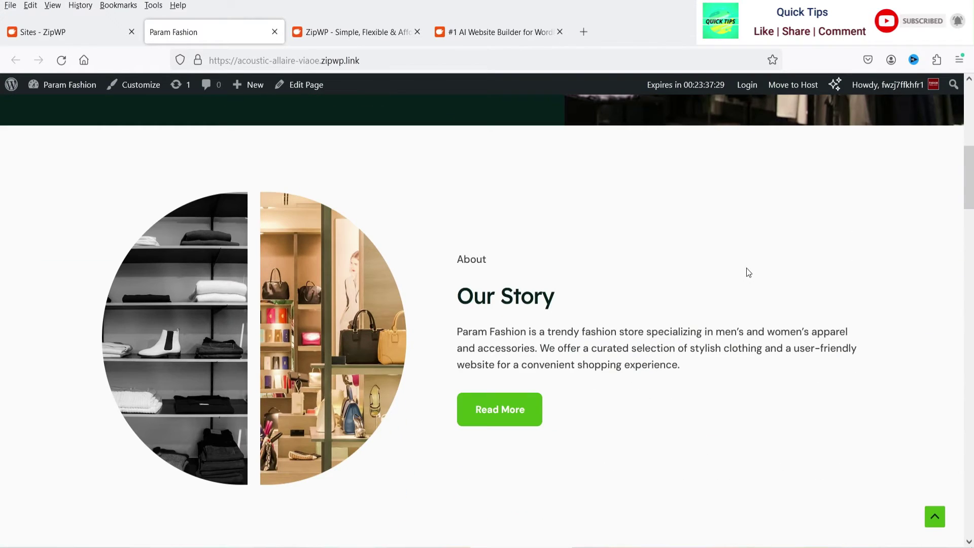
pyautogui.scroll(-15, 691, 249)
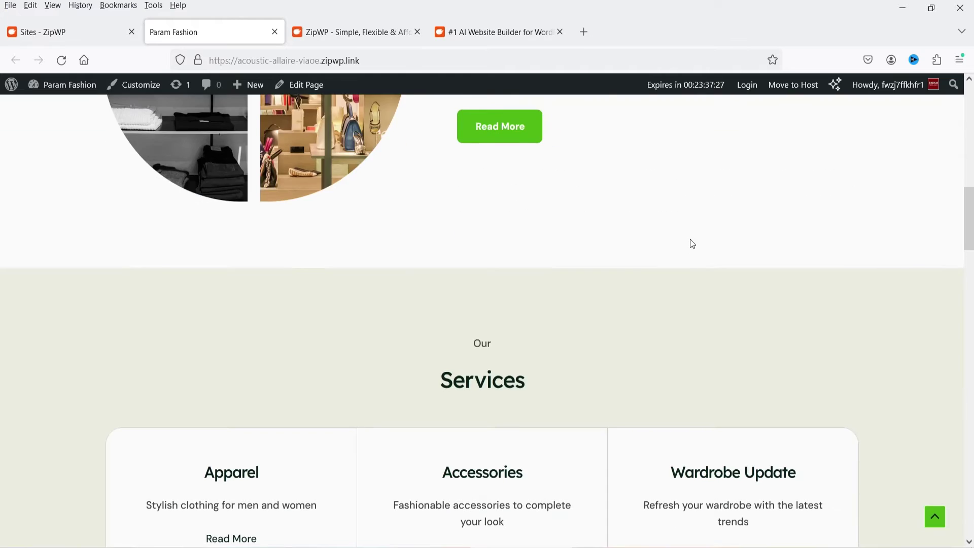
pyautogui.hotkey('ctrl', 'w')
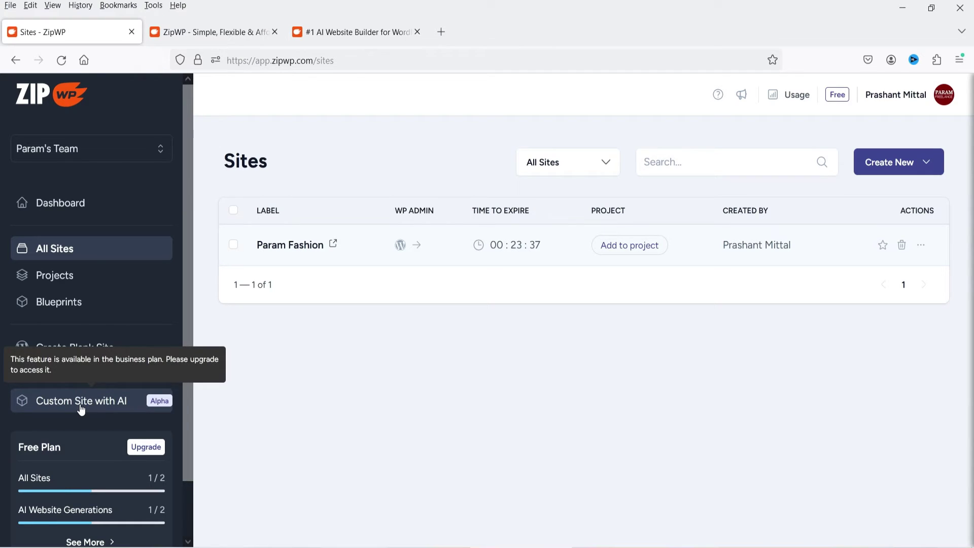
# Launch Build Site with AI from the ZipWP sidebar
pyautogui.scroll(-1, 82, 410)
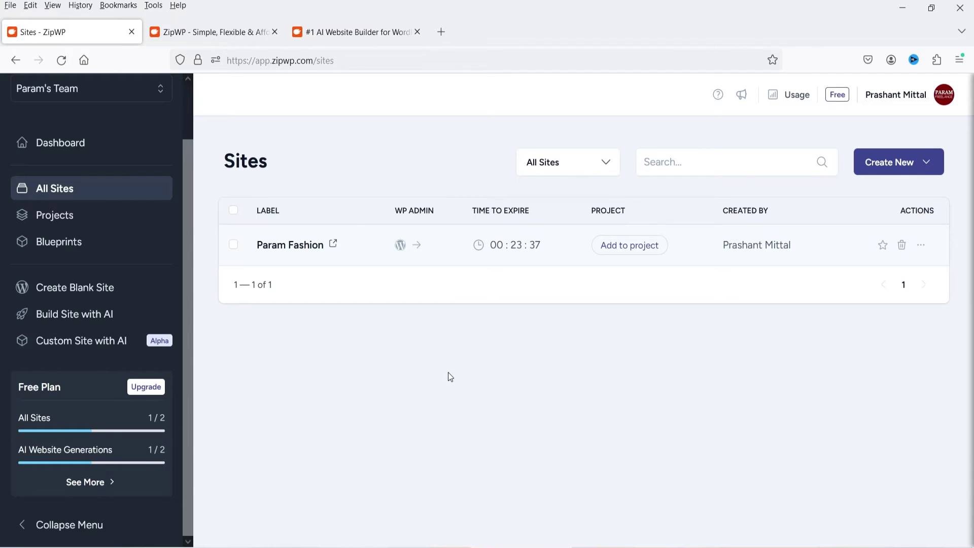
pyautogui.click(97, 318)
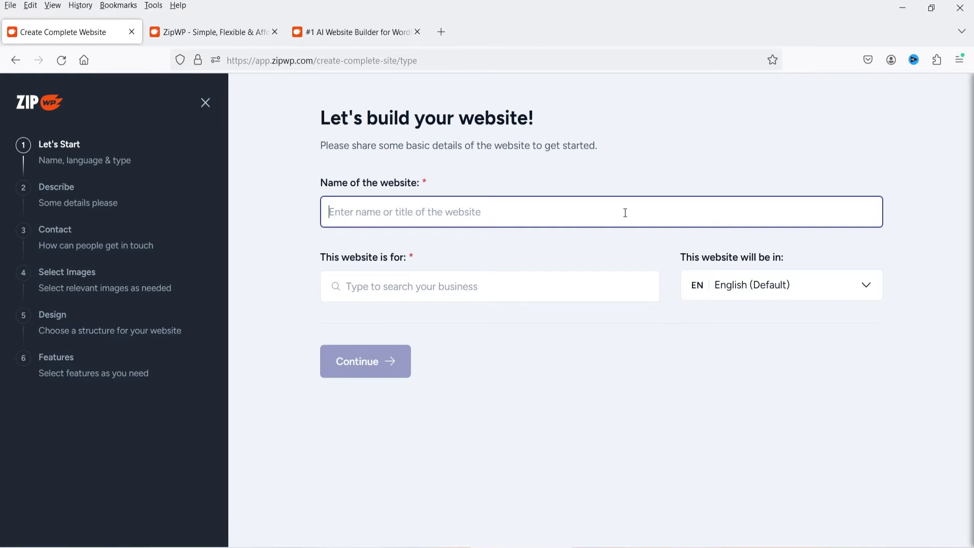
# Name the new website 'Param Real Estate Agency'
pyautogui.write('p')
pyautogui.press('BackSpace')
pyautogui.write('Param Real Estate Agency')
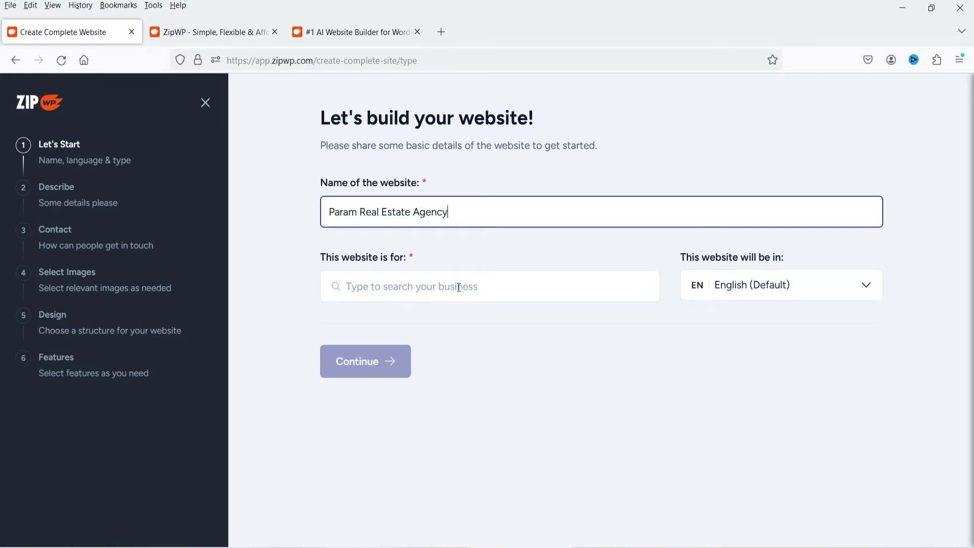
# Choose Agency as the business type and continue to the description step
pyautogui.click(459, 287)
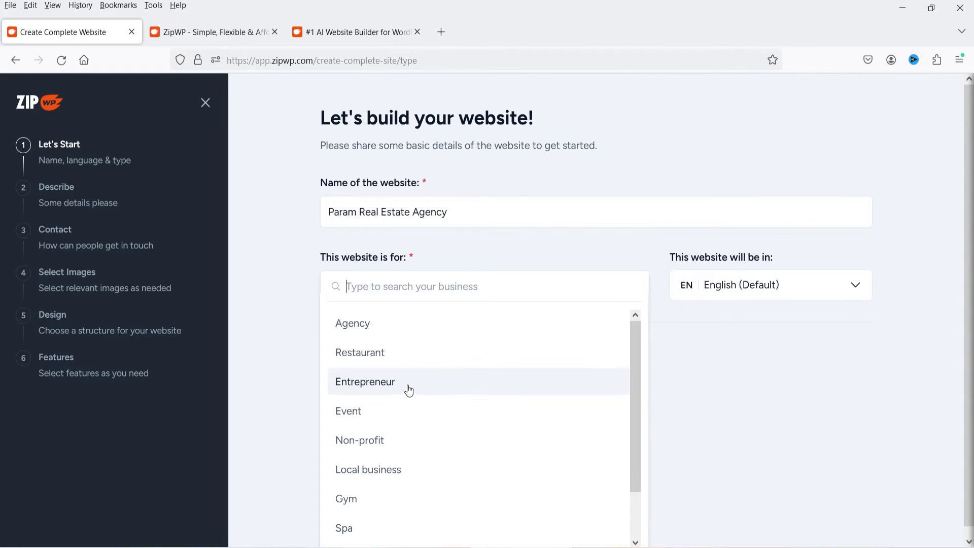
pyautogui.scroll(-2, 579, 372)
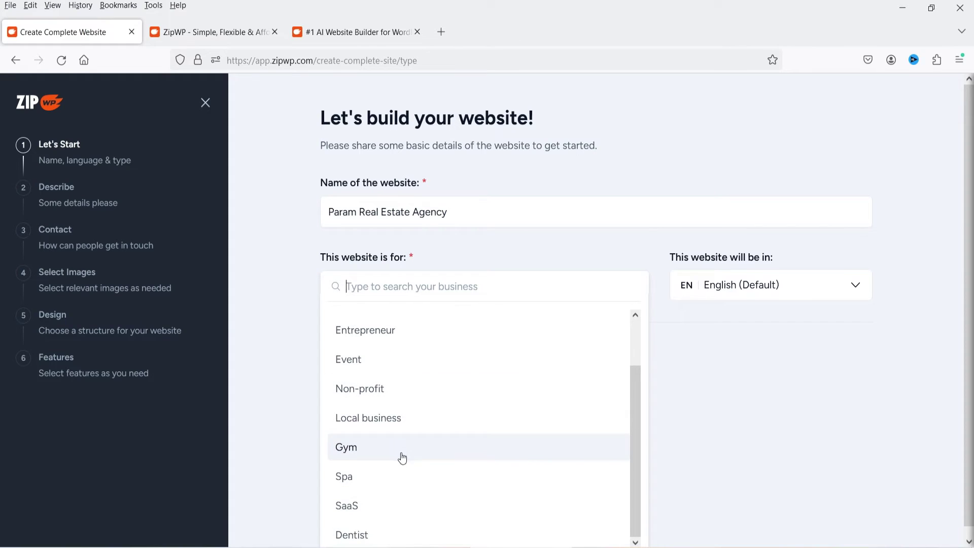
pyautogui.scroll(-1, 426, 436)
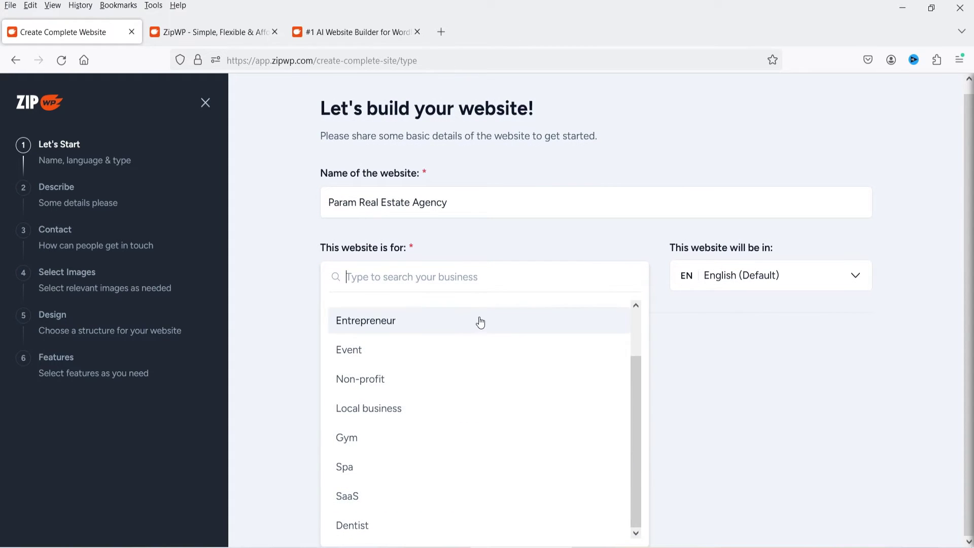
pyautogui.scroll(2, 553, 364)
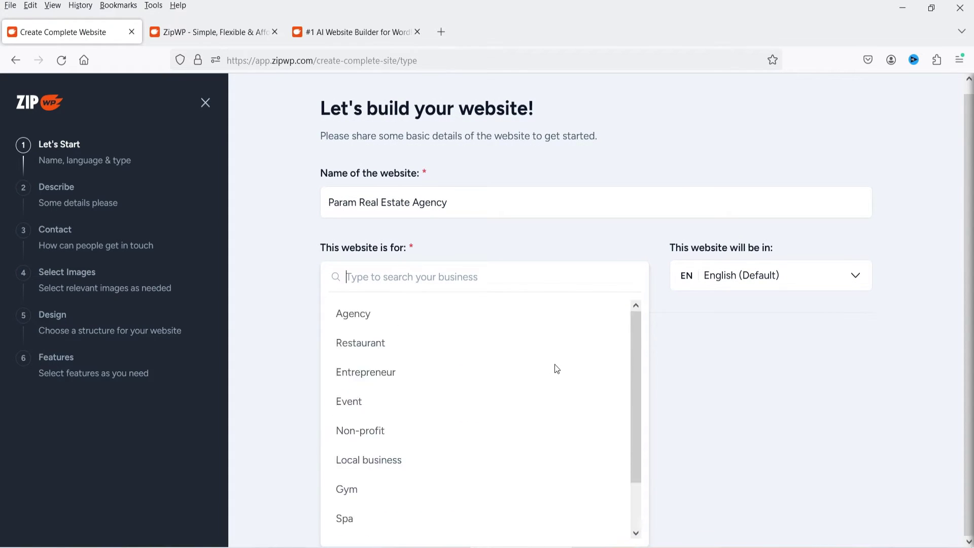
pyautogui.click(450, 312)
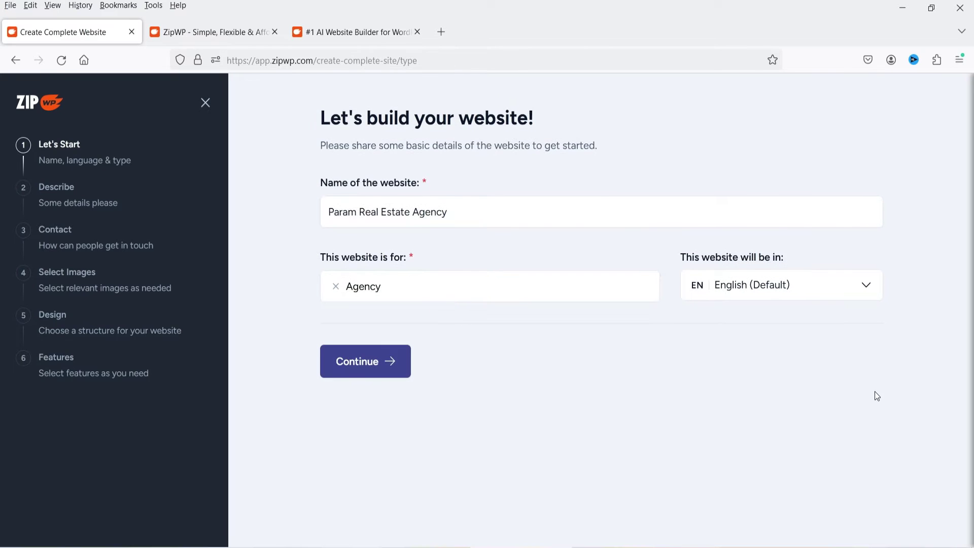
pyautogui.click(391, 366)
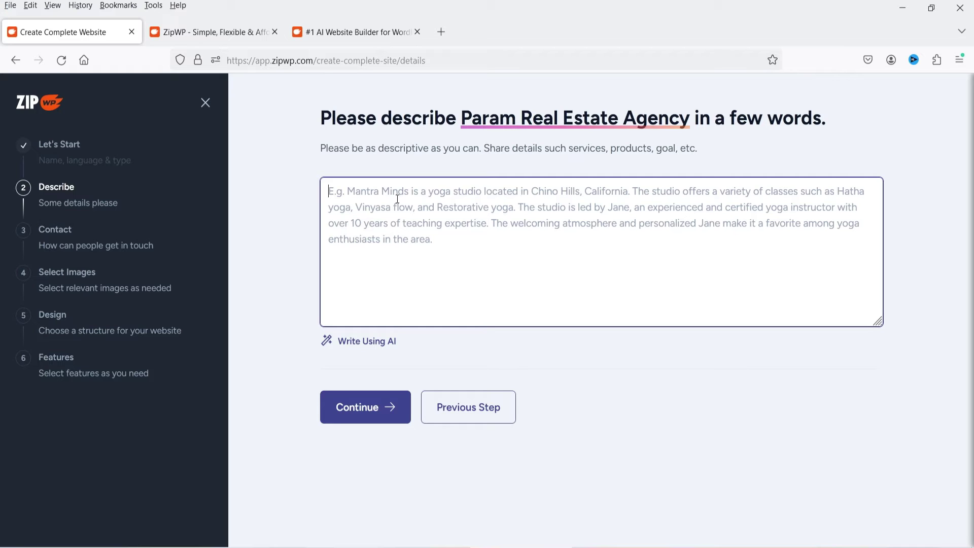
# Describe a real estate agency site with 6 sample home properties, polish it with AI, and submit
pyautogui.write('I want to create website for real estate agency. Add 6 sample home properties on the home page. I want Home, about us, services, and contact page. The website is about selling or renting the properties. I want to list properties on the website that visitor can buy or rent. I want visitor to contact me for buying or renting the properties. Add contact form.')
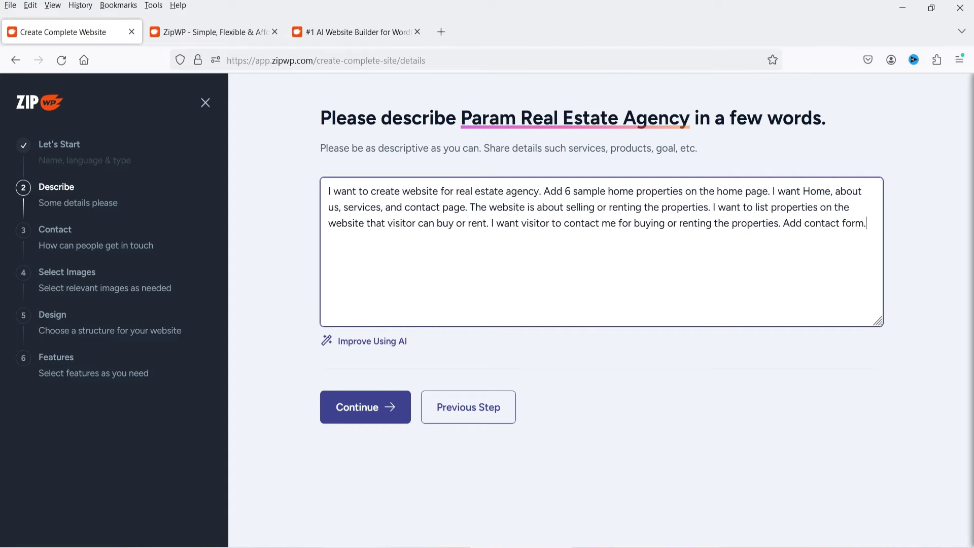
pyautogui.click(364, 345)
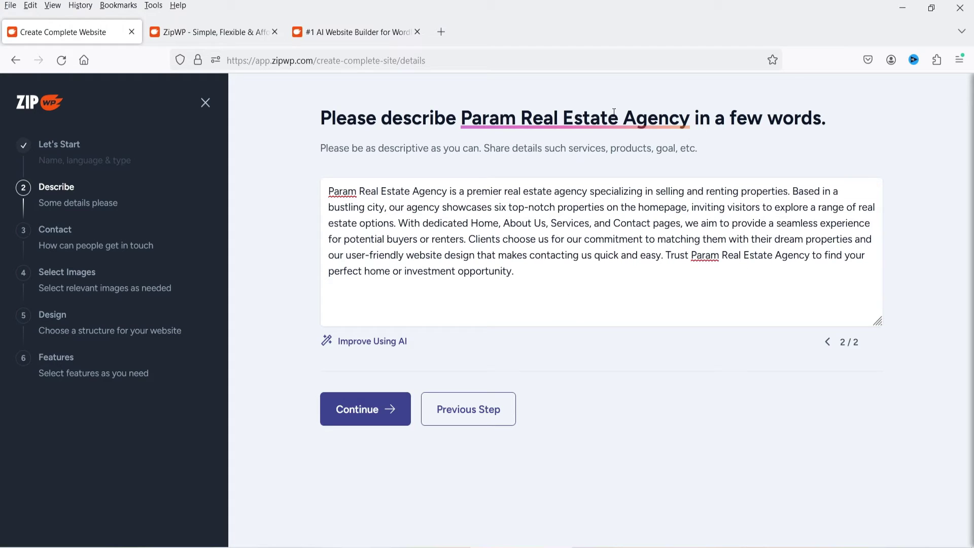
pyautogui.click(348, 419)
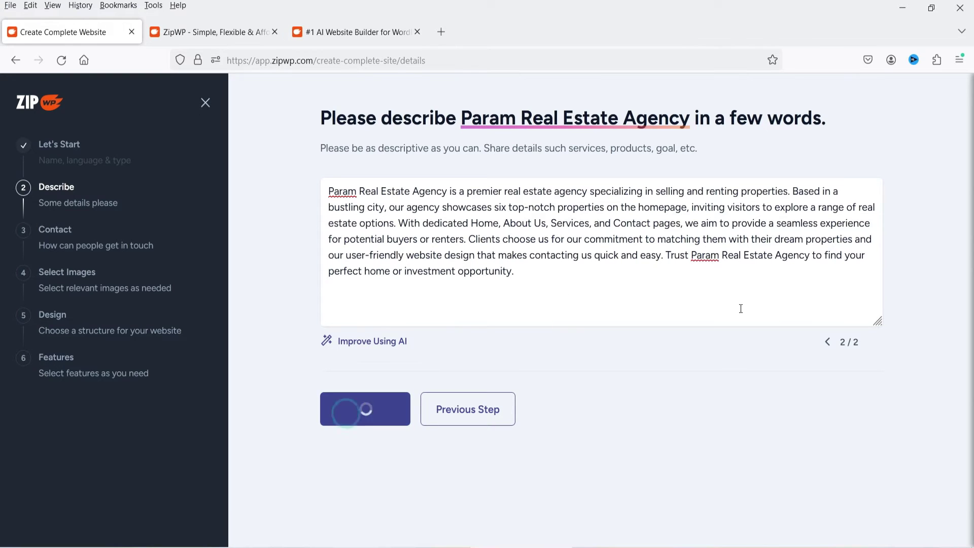
# Fill in the suggested support e-mail and the agency's phone number
pyautogui.write('support')
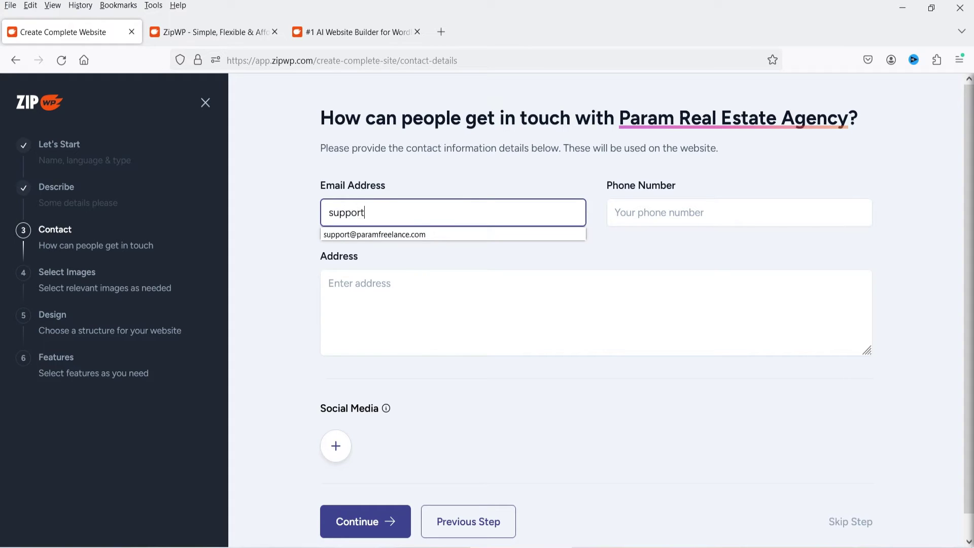
pyautogui.click(448, 235)
pyautogui.click(664, 210)
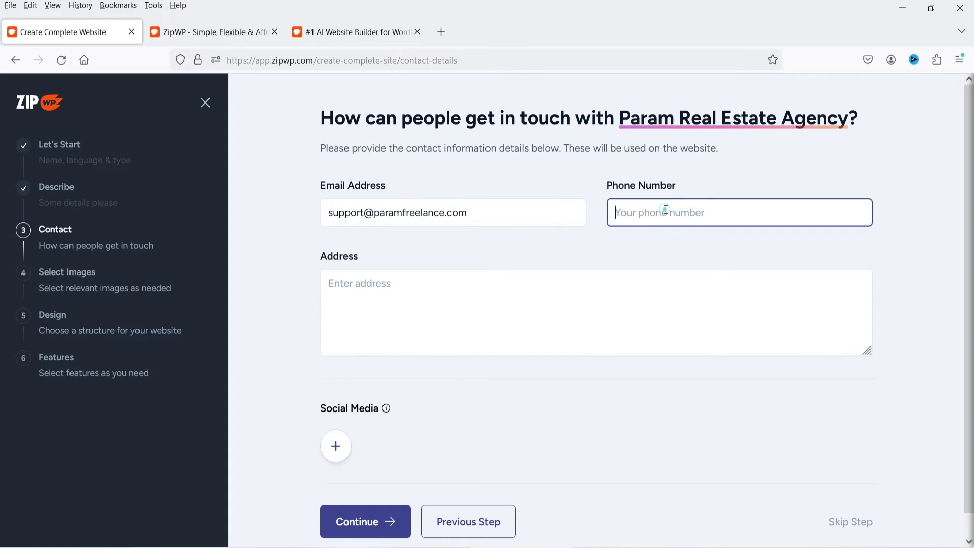
# Enter the agency's postal address, correcting the misspelled country
pyautogui.click(502, 298)
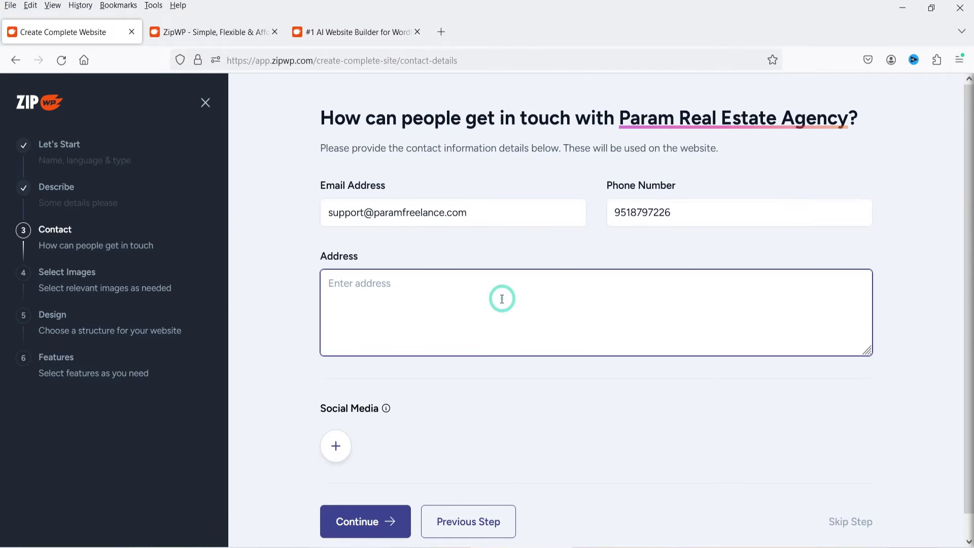
pyautogui.write('123 lake view, Pune, Maharashtra, Insdia')
pyautogui.press('BackSpace')
pyautogui.press('BackSpace')
pyautogui.press('BackSpace')
pyautogui.press('BackSpace')
pyautogui.write('dia.')
pyautogui.scroll(-1, 518, 326)
pyautogui.click(337, 422)
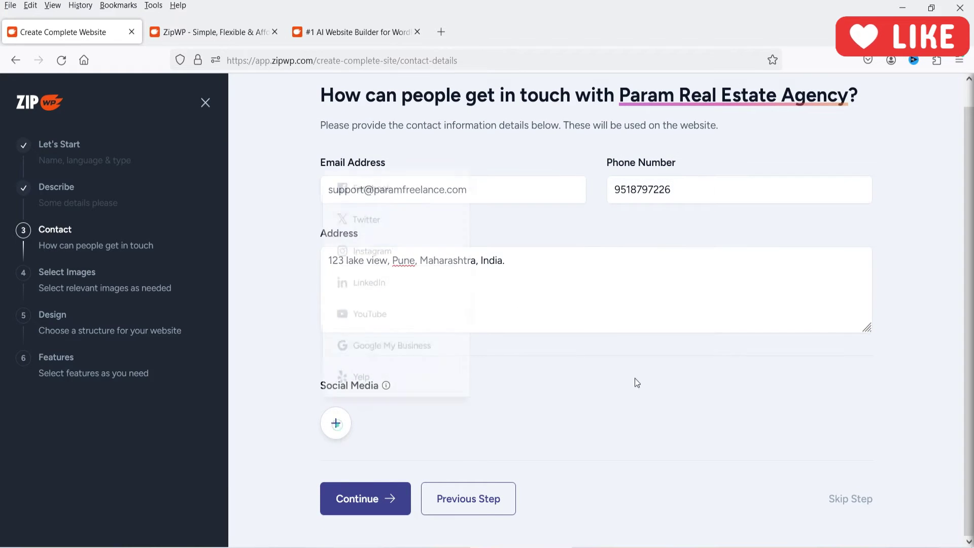
pyautogui.click(372, 193)
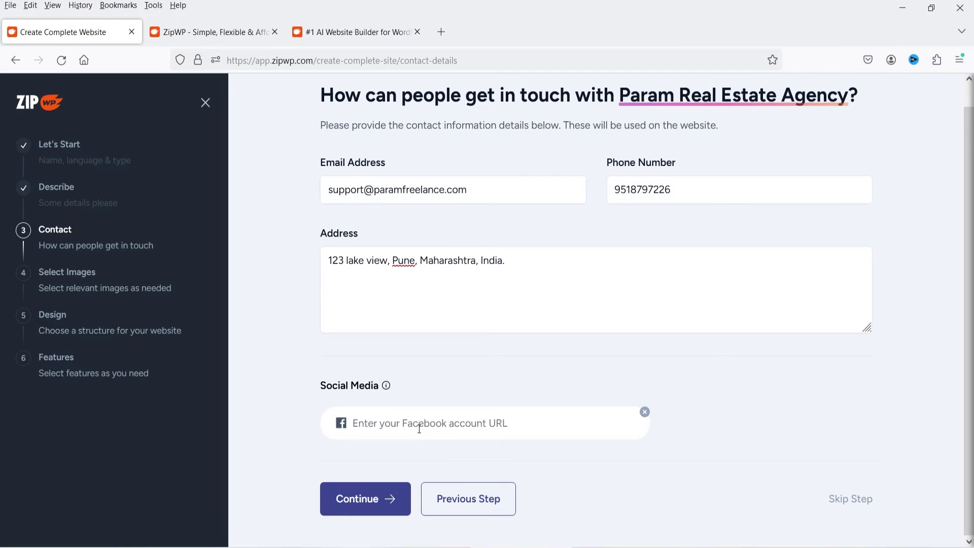
pyautogui.write('https:/')
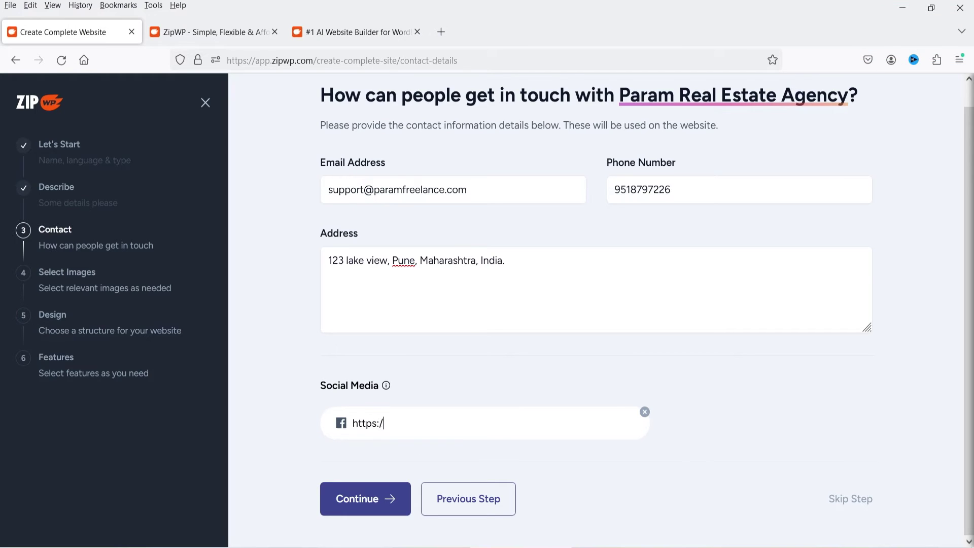
pyautogui.write('/facebook.com')
pyautogui.click(700, 421)
pyautogui.click(496, 423)
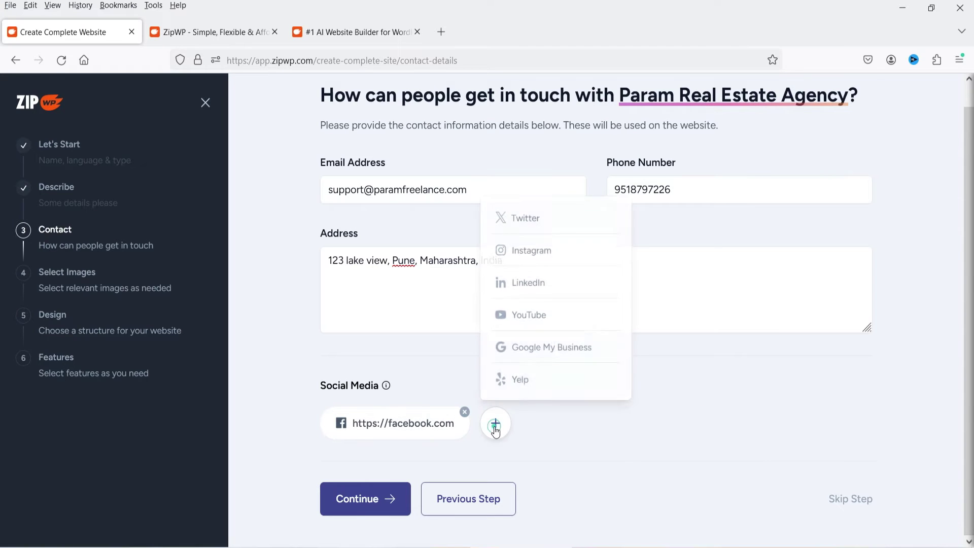
pyautogui.click(554, 226)
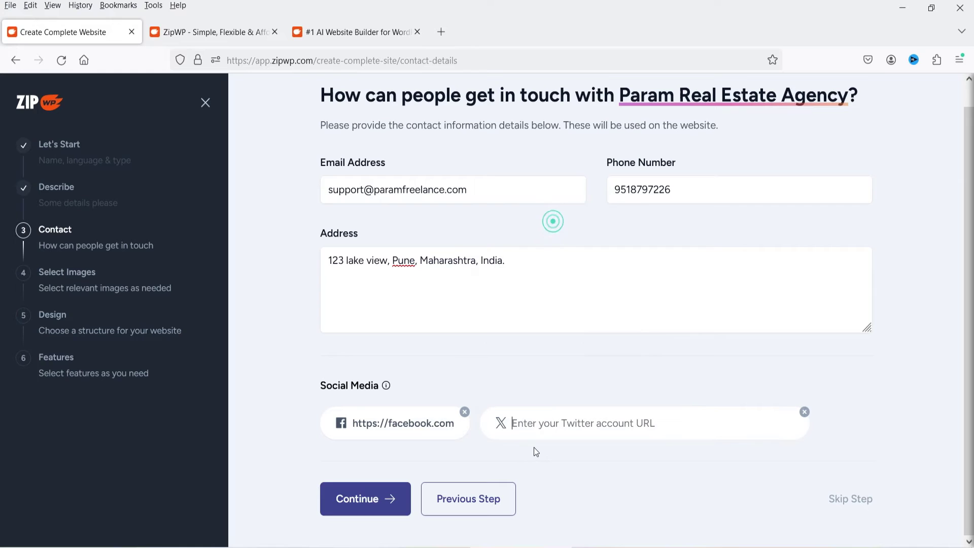
pyautogui.write('https://twitter.com')
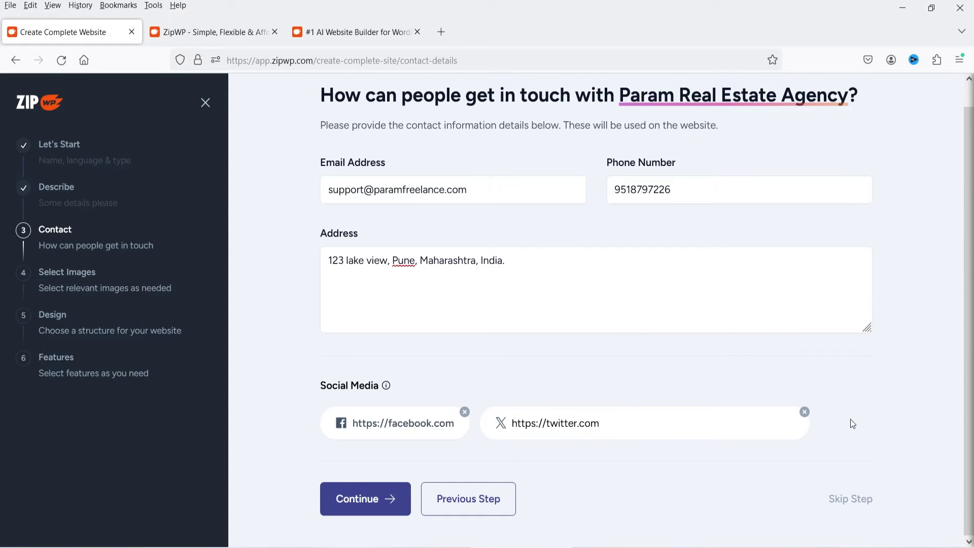
pyautogui.click(853, 424)
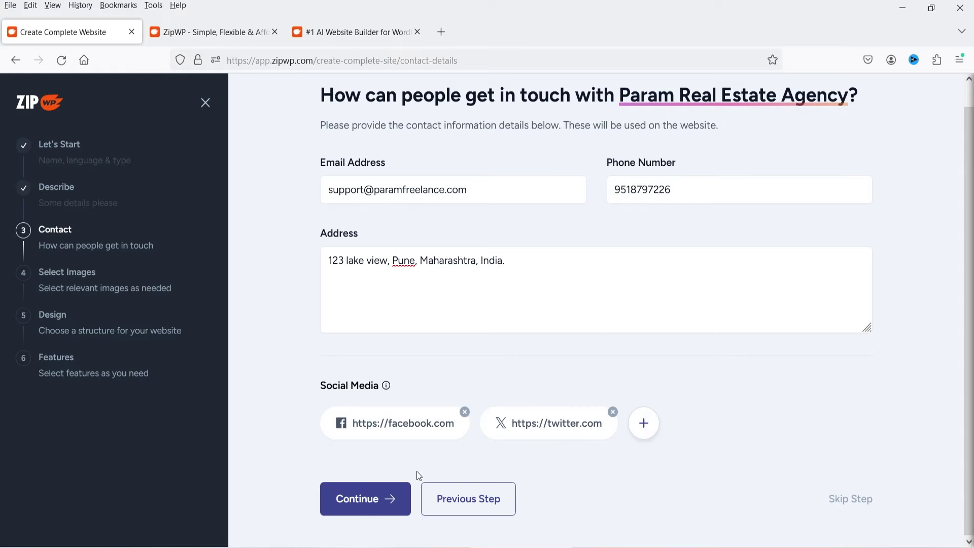
pyautogui.click(363, 500)
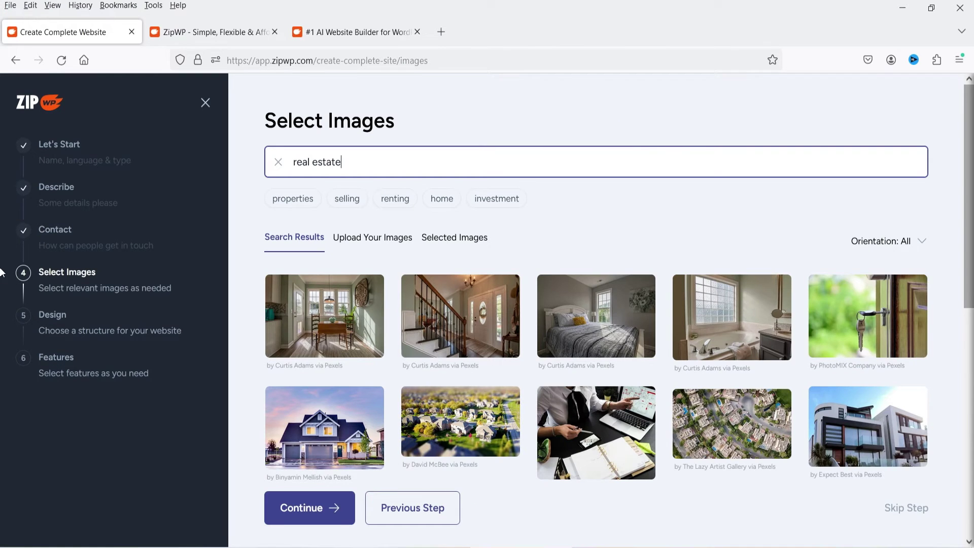
# Check the Upload Your Images and Selected Images tabs, then return to the 'real estate' search results
pyautogui.moveTo(967, 245); pyautogui.dragTo(966, 333)
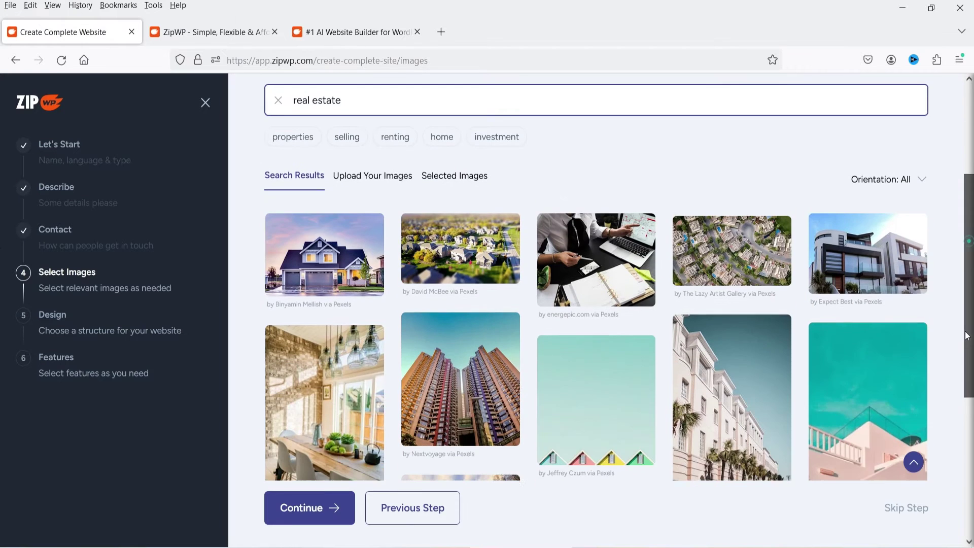
pyautogui.click(354, 182)
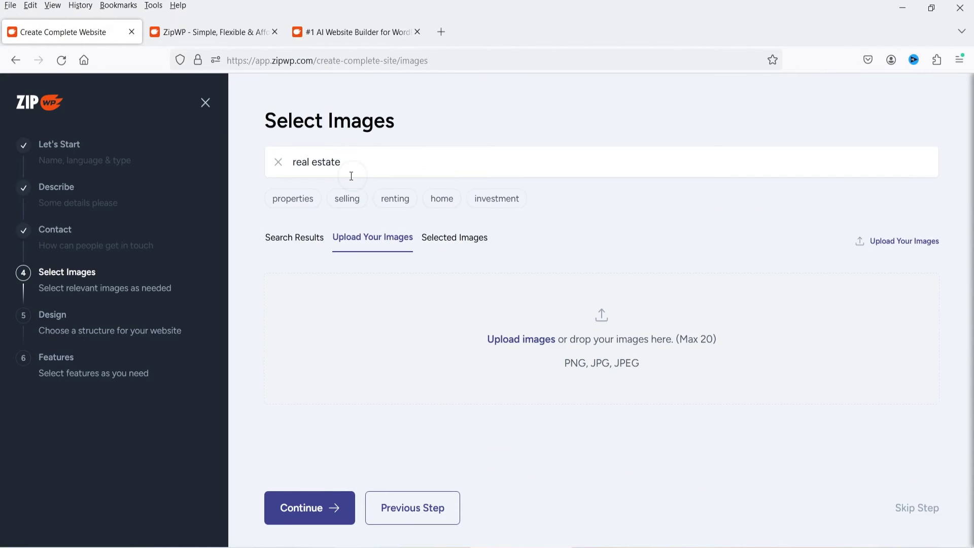
pyautogui.click(434, 238)
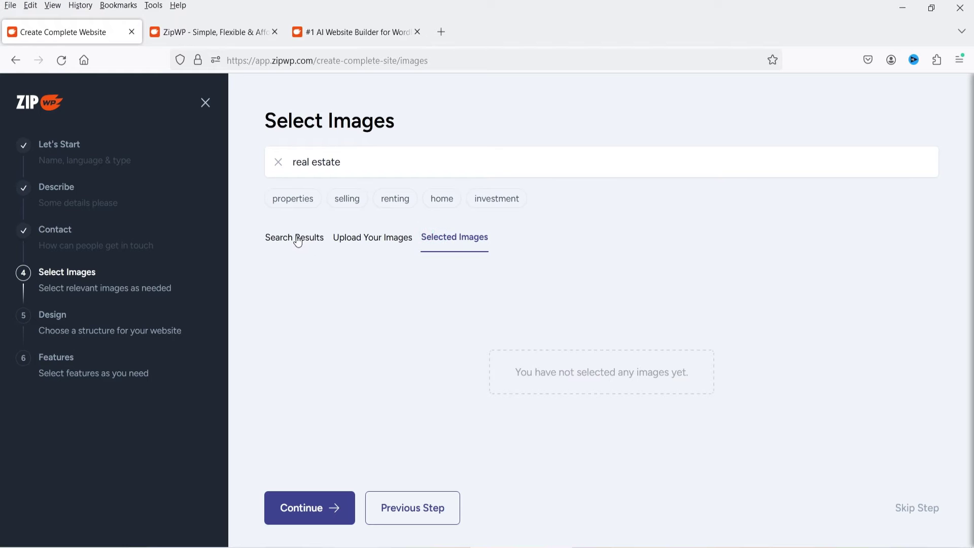
pyautogui.click(297, 237)
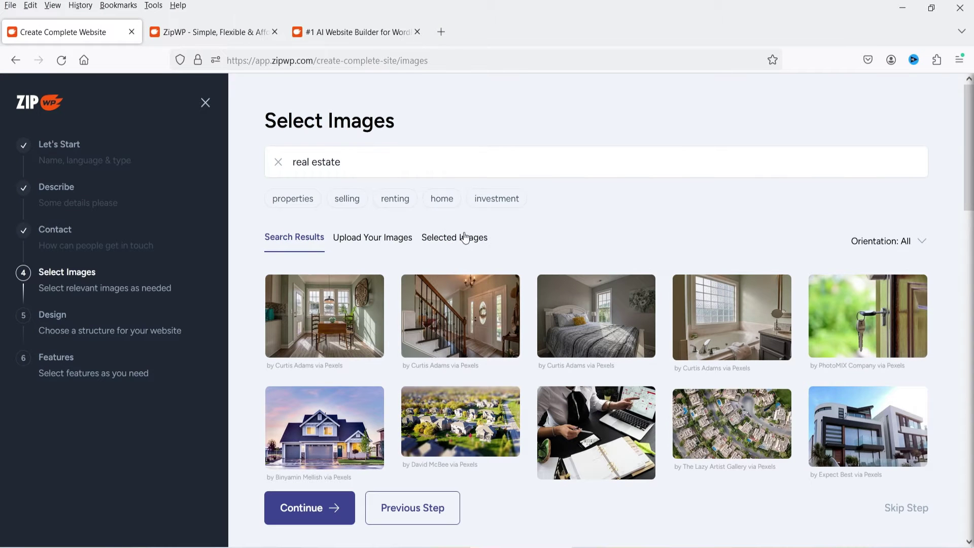
pyautogui.scroll(-2, 525, 216)
# Select the dining room interior and further property photos from the search results
pyautogui.scroll(2, 378, 307)
pyautogui.click(378, 307)
pyautogui.click(456, 328)
pyautogui.click(593, 325)
pyautogui.click(731, 325)
pyautogui.click(861, 421)
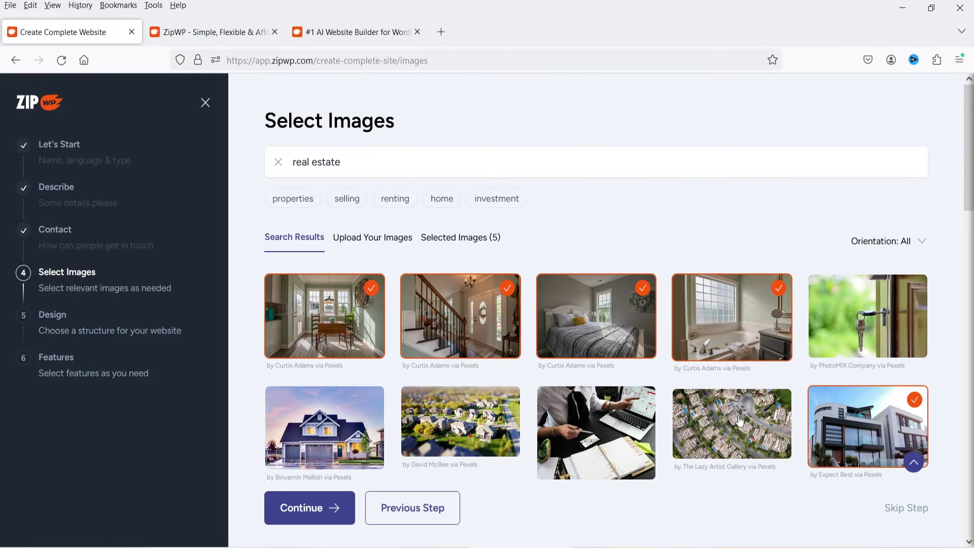
pyautogui.click(730, 426)
pyautogui.click(577, 427)
pyautogui.click(461, 421)
pyautogui.click(324, 428)
pyautogui.scroll(-5, 596, 340)
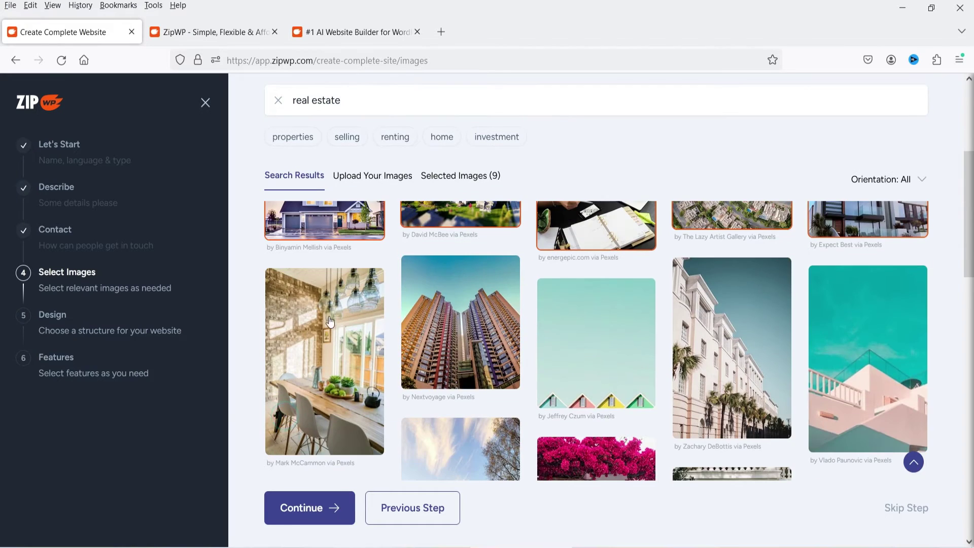
pyautogui.click(325, 356)
pyautogui.scroll(-1, 596, 340)
pyautogui.click(731, 396)
pyautogui.click(596, 365)
pyautogui.click(461, 355)
pyautogui.click(356, 389)
# Add the remaining house photos, including the brick and two-storey houses, to reach 30, then submit
pyautogui.scroll(-3, 356, 390)
pyautogui.click(732, 341)
pyautogui.click(596, 282)
pyautogui.click(460, 381)
pyautogui.click(325, 353)
pyautogui.click(325, 450)
pyautogui.click(596, 394)
pyautogui.click(868, 447)
pyautogui.scroll(-5, 324, 406)
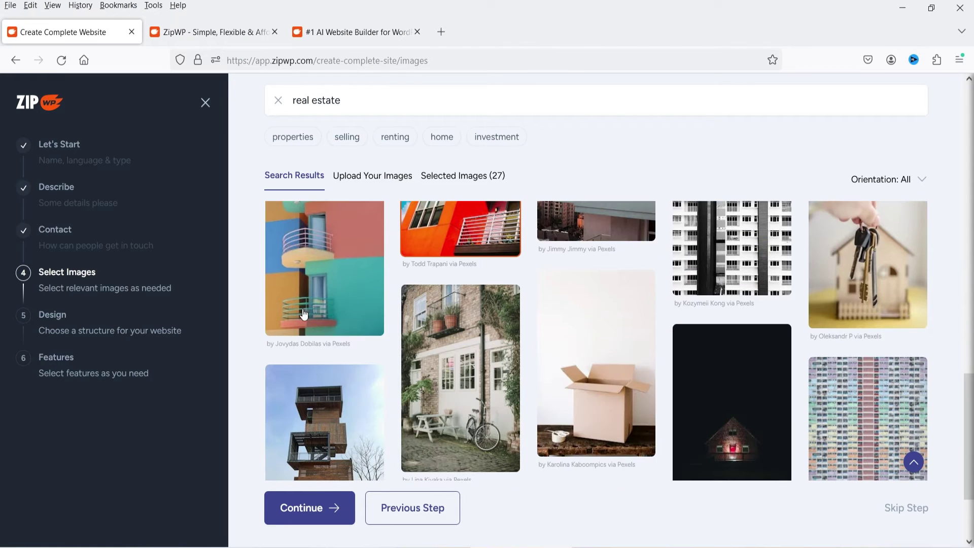
pyautogui.click(630, 364)
pyautogui.scroll(-3, 837, 341)
pyautogui.click(597, 399)
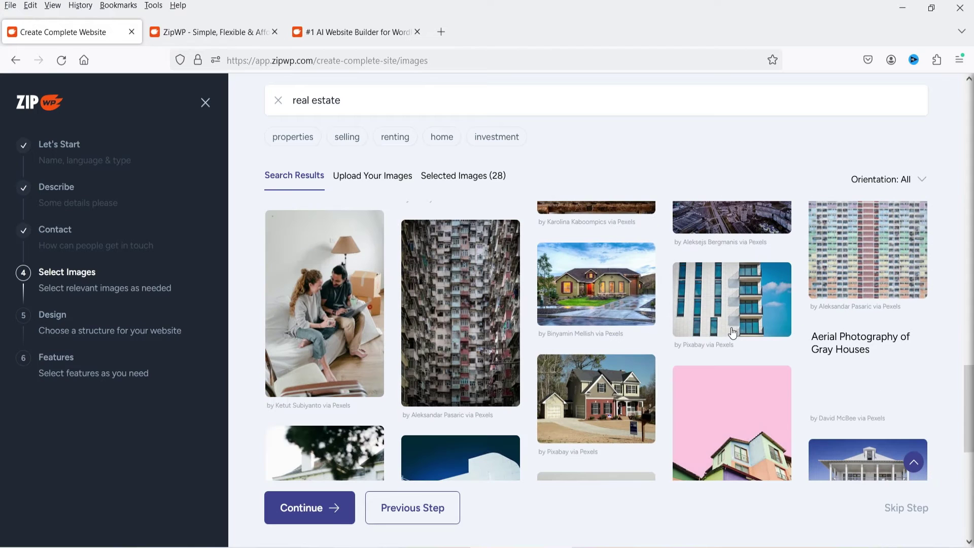
pyautogui.click(634, 304)
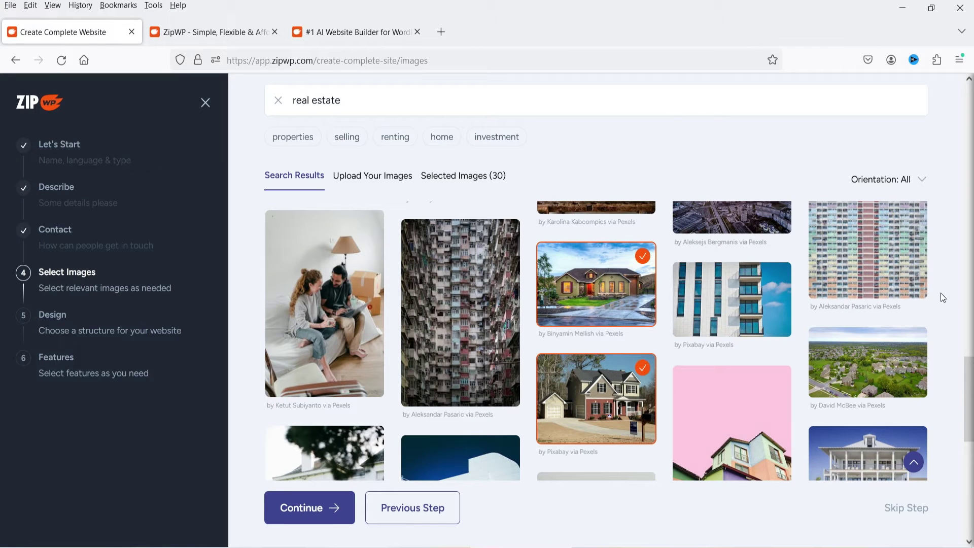
pyautogui.click(287, 508)
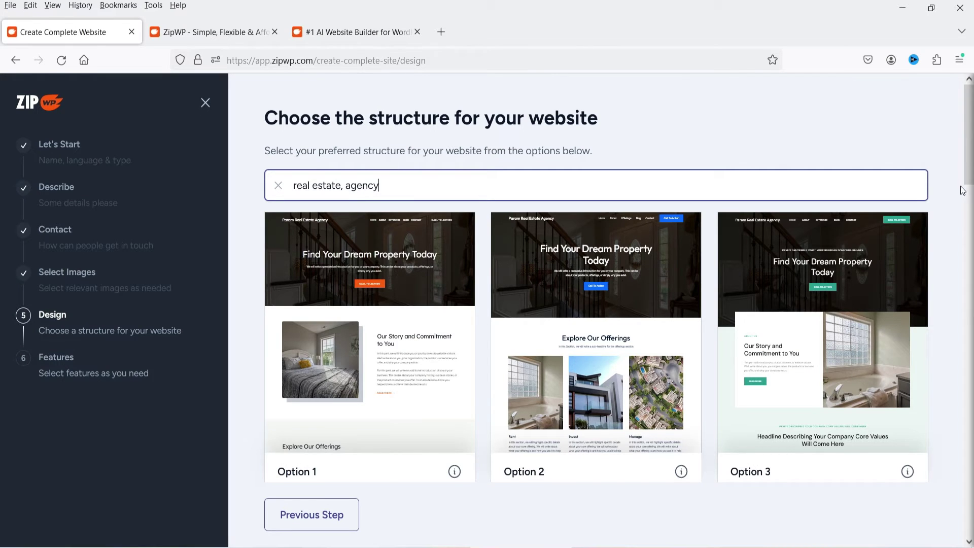
# Compare the three generated structure previews for 'real estate, agency' and pick Option 2
pyautogui.scroll(-10, 961, 192)
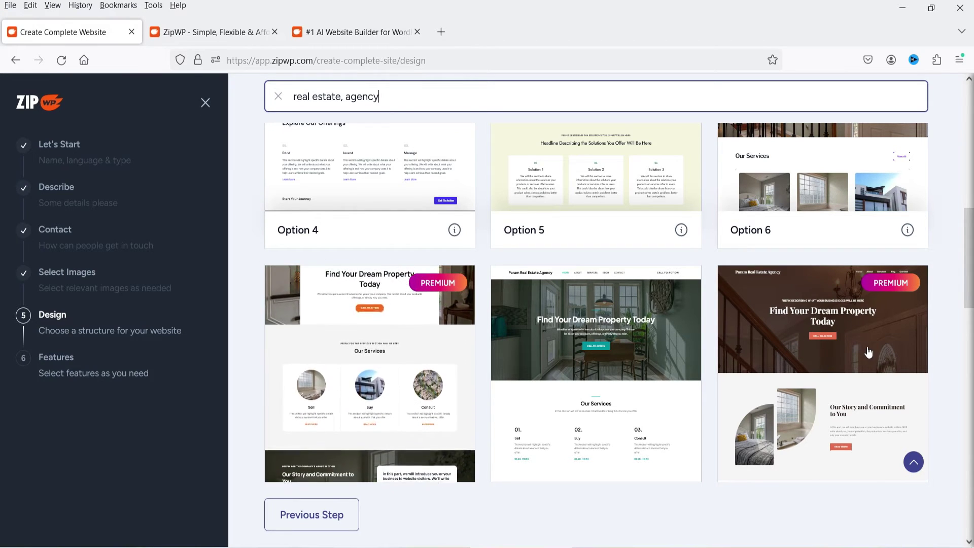
pyautogui.scroll(-6, 948, 249)
pyautogui.scroll(-5, 948, 249)
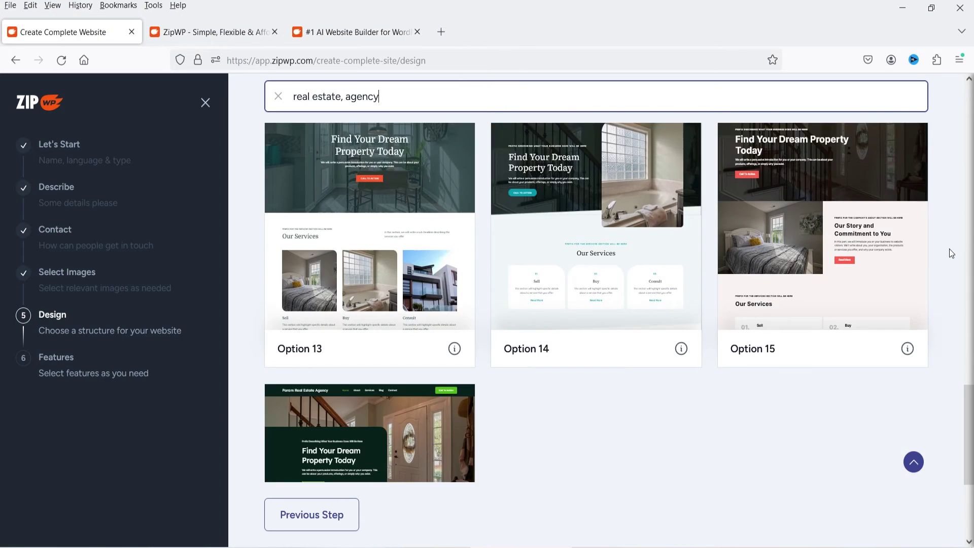
pyautogui.scroll(15, 948, 249)
pyautogui.scroll(-2, 953, 254)
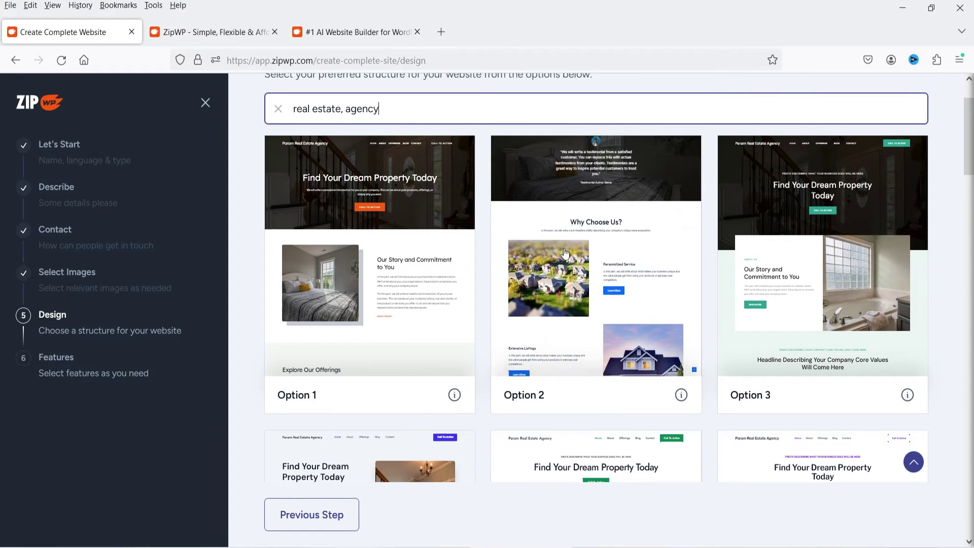
pyautogui.scroll(2, 407, 303)
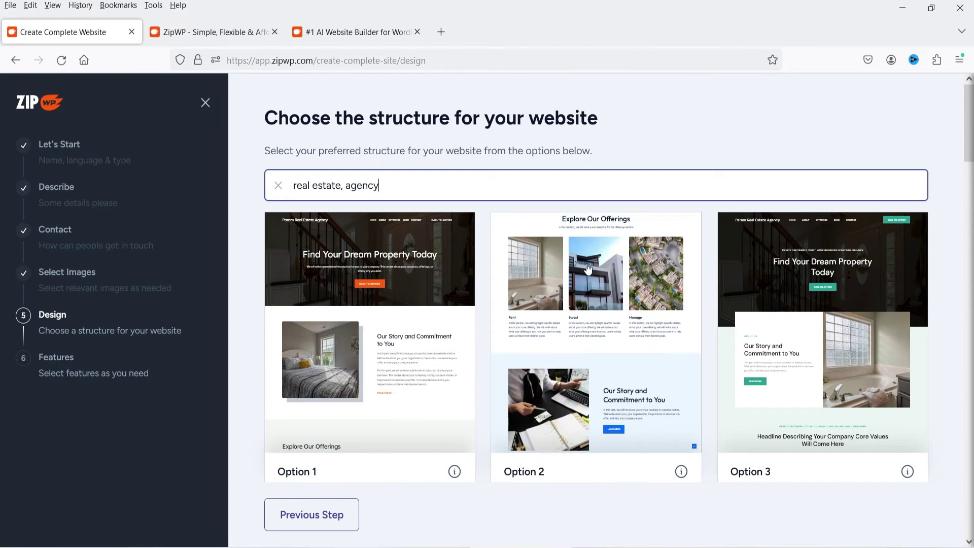
pyautogui.click(587, 265)
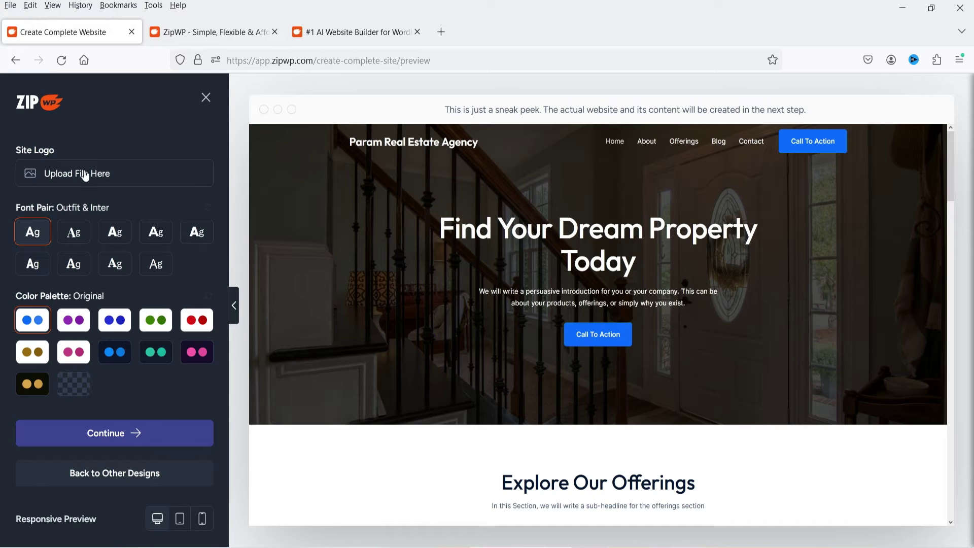
# Try Playfair Display & Source Sans Pro and Montserrat & Lato, then settle on Poppins & Lato
pyautogui.moveTo(350, 141); pyautogui.dragTo(478, 134)
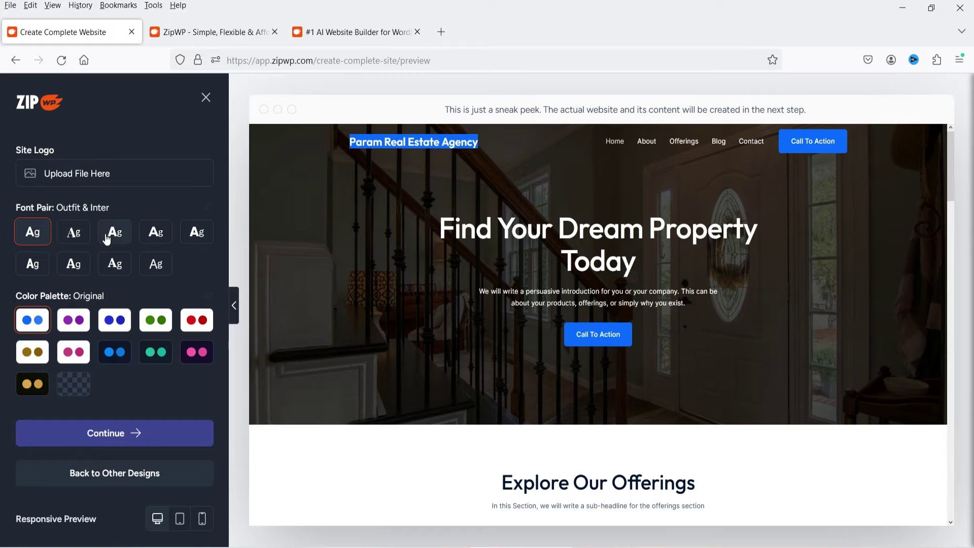
pyautogui.click(74, 232)
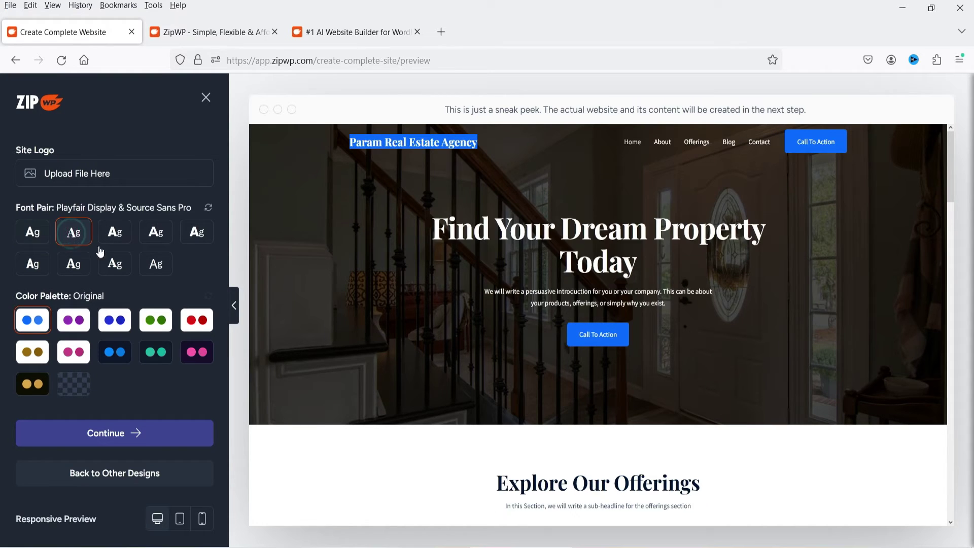
pyautogui.scroll(-4, 616, 236)
pyautogui.click(122, 240)
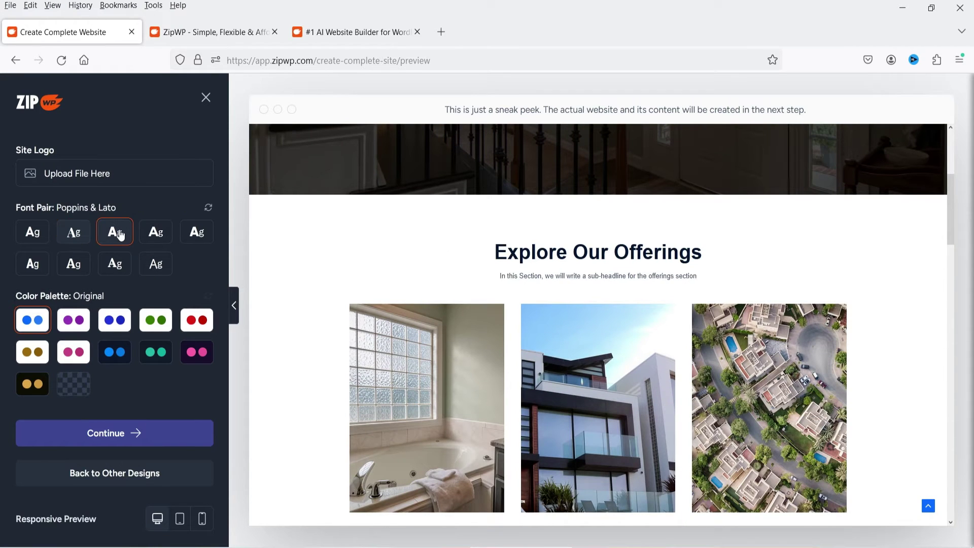
pyautogui.click(152, 240)
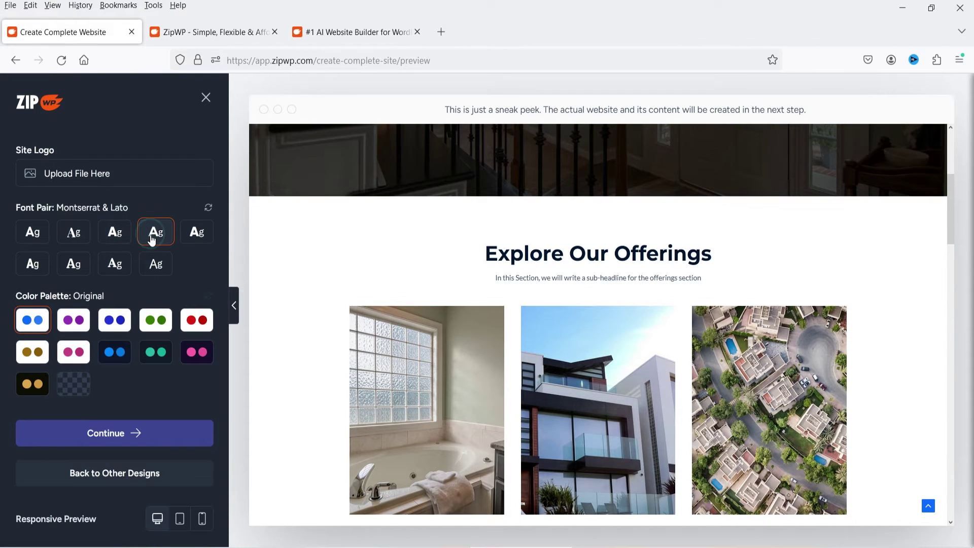
pyautogui.click(121, 240)
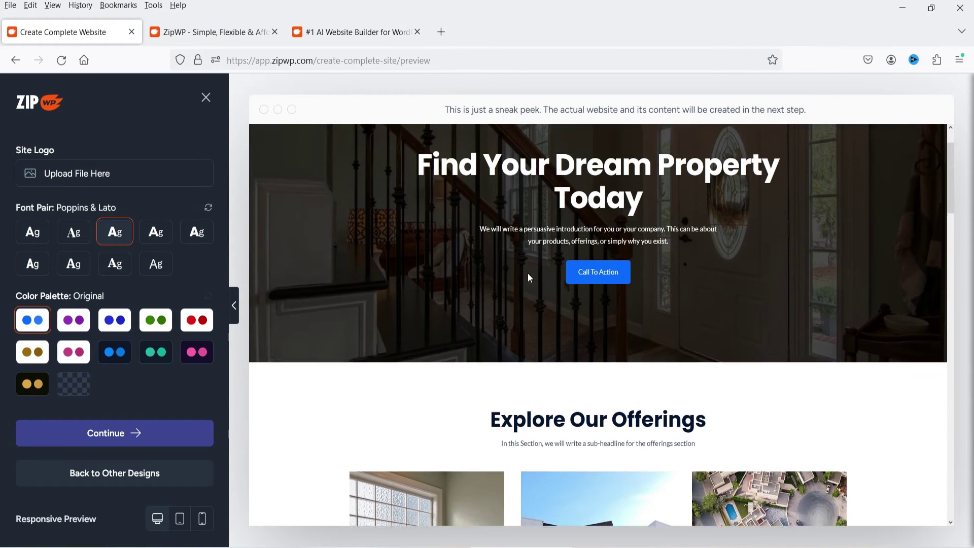
# Try the purple, blue, green and navy palettes, then apply teal Style 8 and review the preview
pyautogui.click(71, 331)
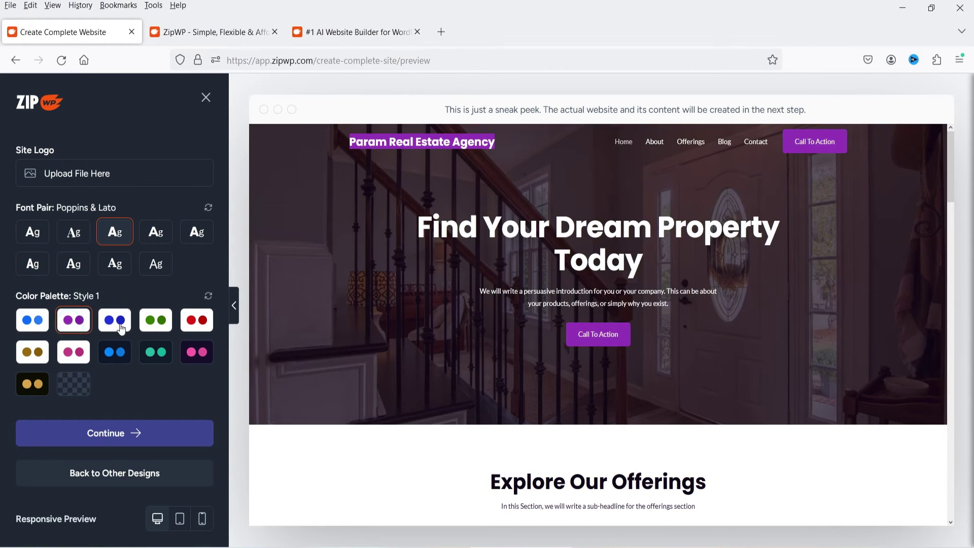
pyautogui.click(130, 324)
pyautogui.click(156, 320)
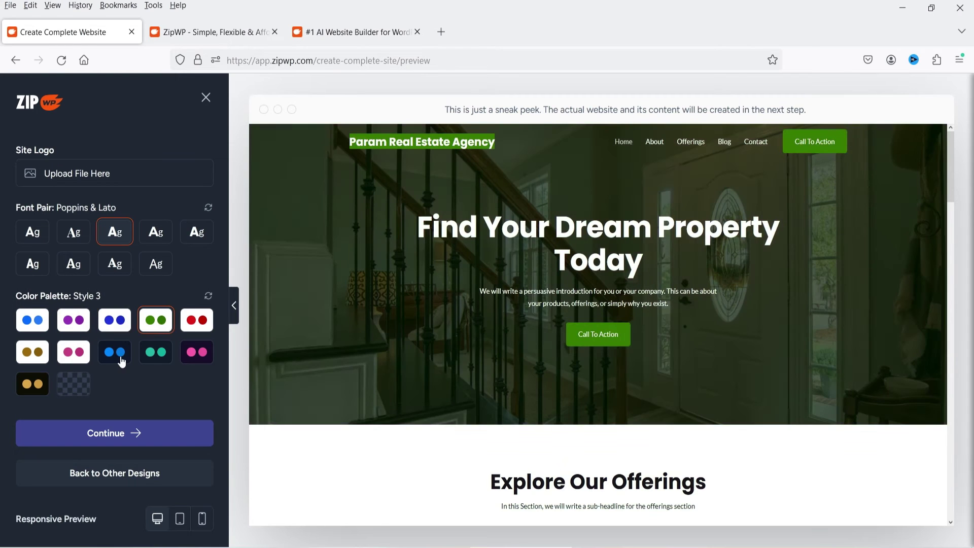
pyautogui.click(114, 352)
pyautogui.scroll(-3, 355, 273)
pyautogui.scroll(-3, 292, 253)
pyautogui.click(156, 320)
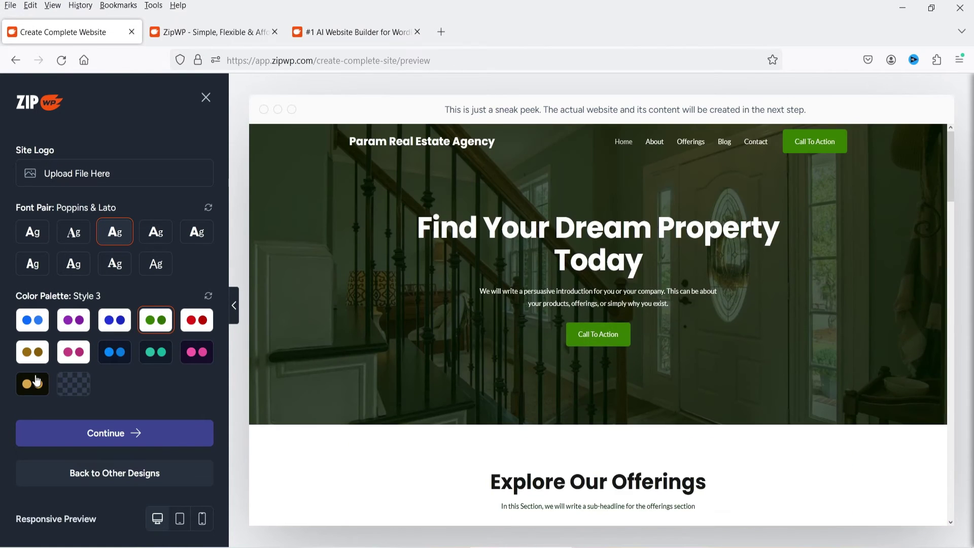
pyautogui.click(155, 352)
pyautogui.scroll(-10, 589, 294)
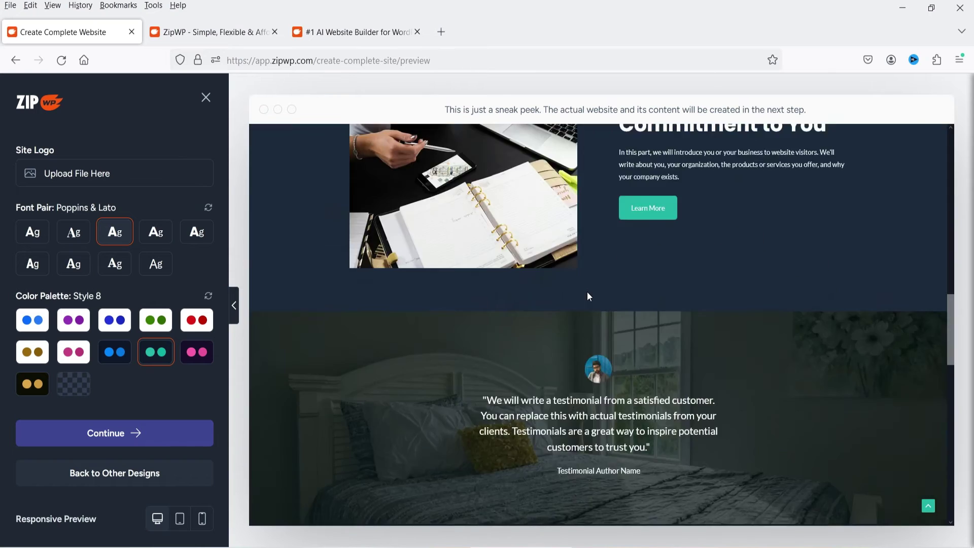
pyautogui.scroll(-3, 594, 299)
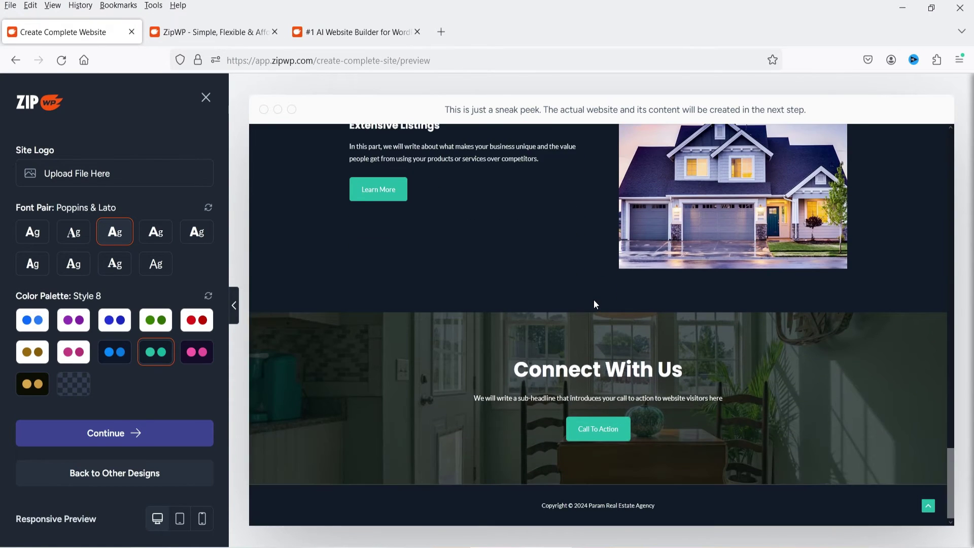
pyautogui.scroll(10, 594, 299)
pyautogui.scroll(5, 596, 304)
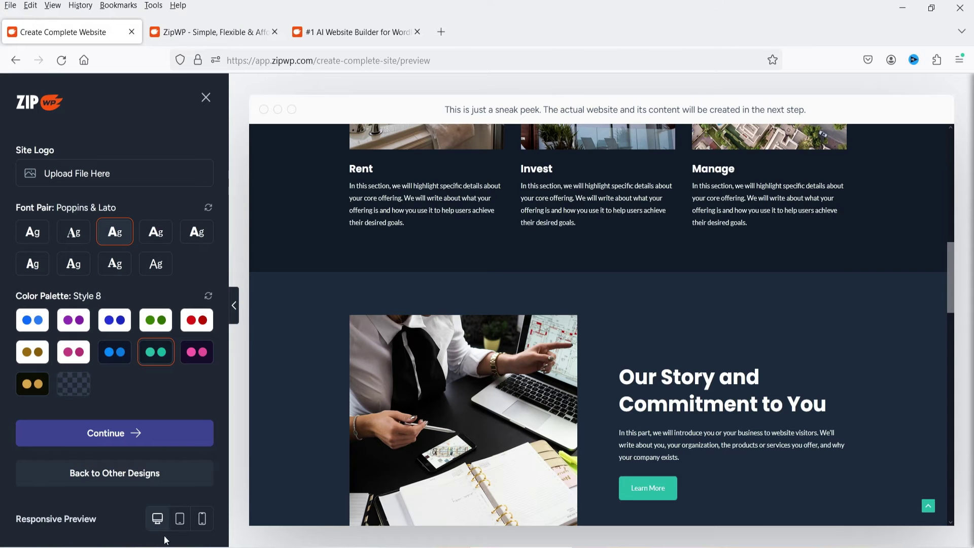
# Check the design at tablet and mobile widths, including the mobile menu, then accept it
pyautogui.click(178, 523)
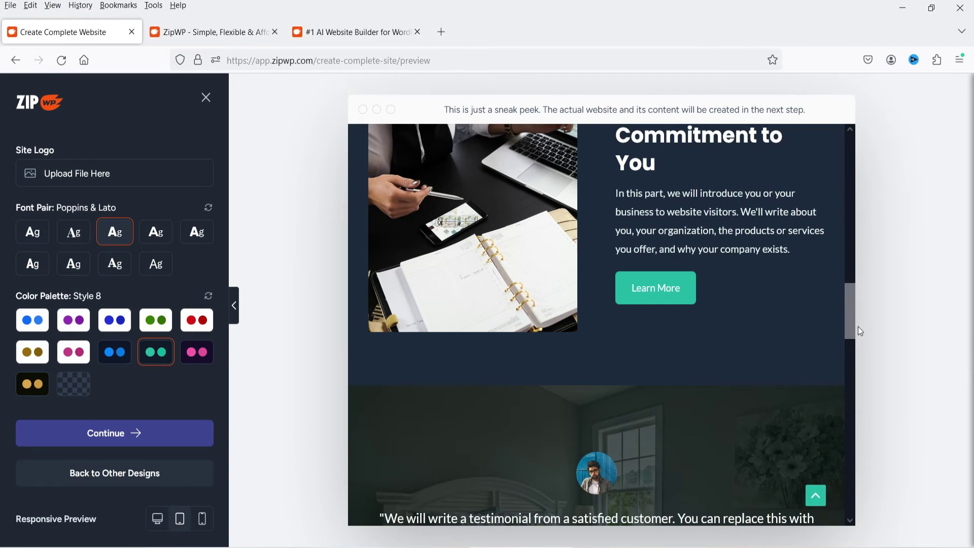
pyautogui.moveTo(855, 325); pyautogui.dragTo(857, 144)
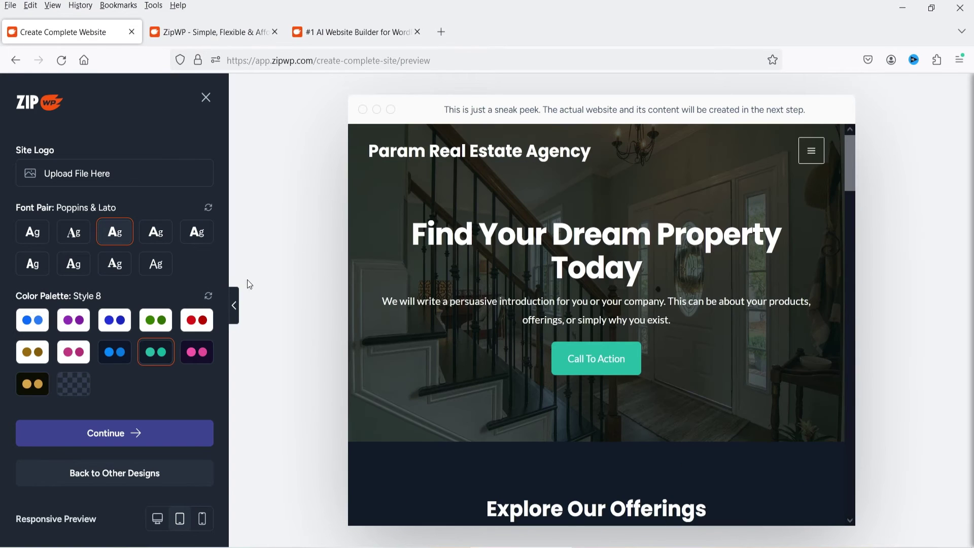
pyautogui.click(203, 525)
pyautogui.moveTo(722, 162); pyautogui.dragTo(728, 115)
pyautogui.click(690, 154)
pyautogui.click(690, 154)
pyautogui.moveTo(722, 161); pyautogui.dragTo(768, 90)
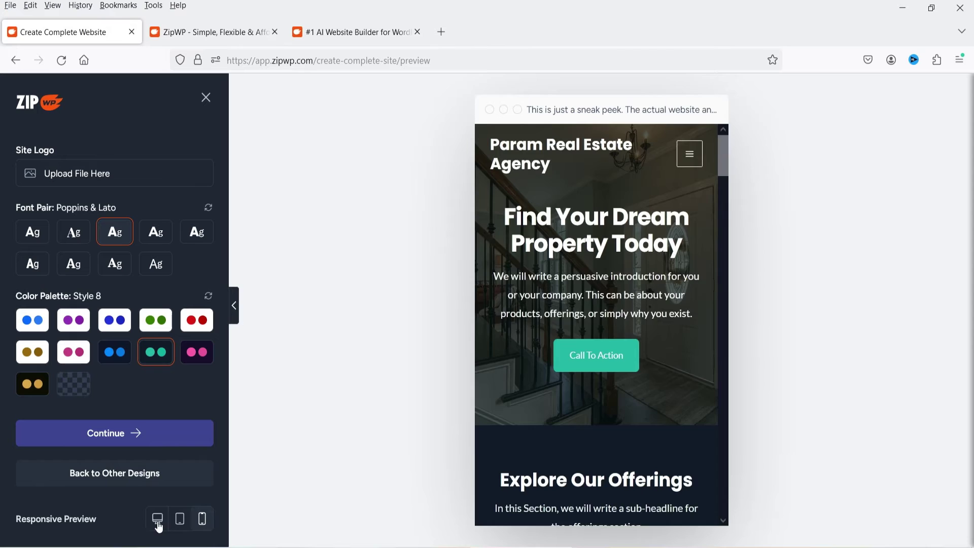
pyautogui.click(157, 519)
pyautogui.click(130, 433)
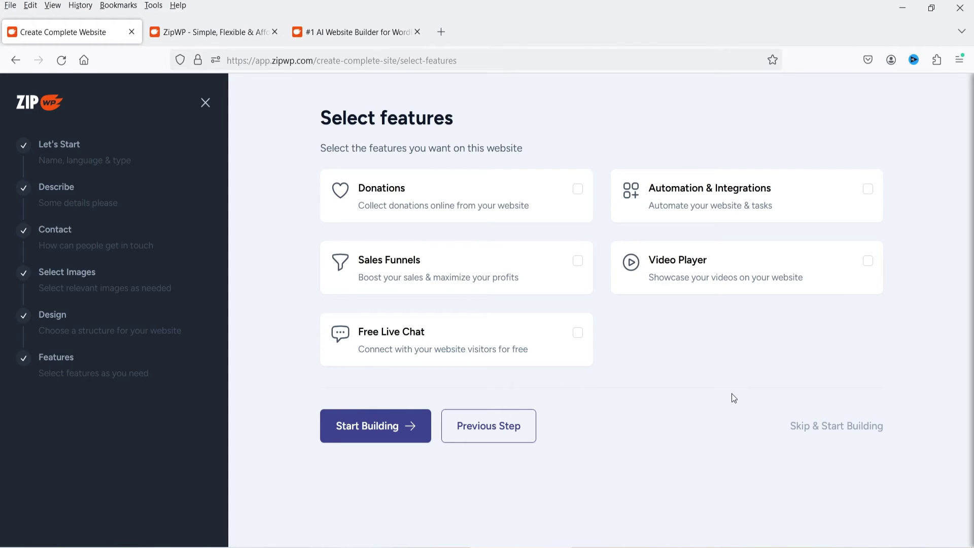
# Tick Automation & Integrations, Video Player, Sales Funnels and Donations, leaving Free Live Chat off
pyautogui.click(866, 196)
pyautogui.click(868, 270)
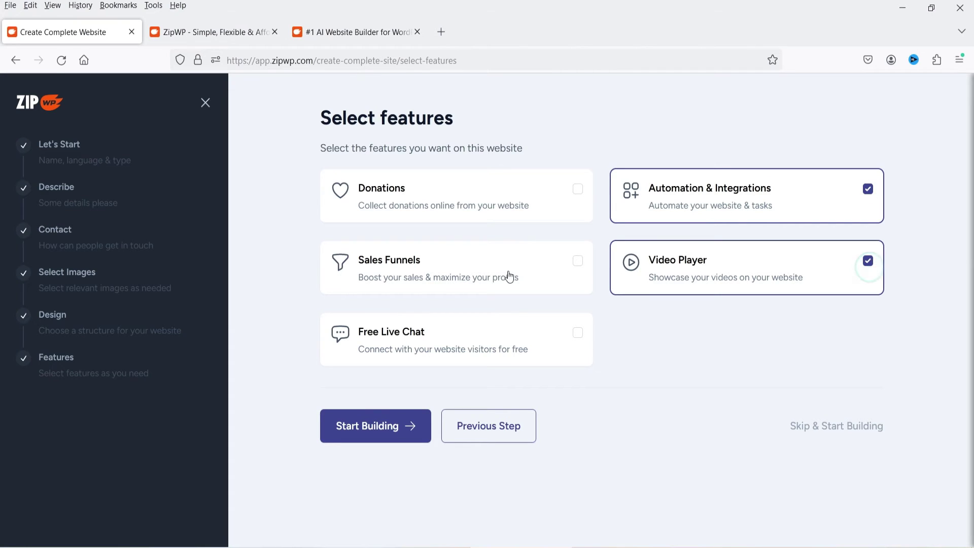
pyautogui.click(578, 261)
pyautogui.click(578, 191)
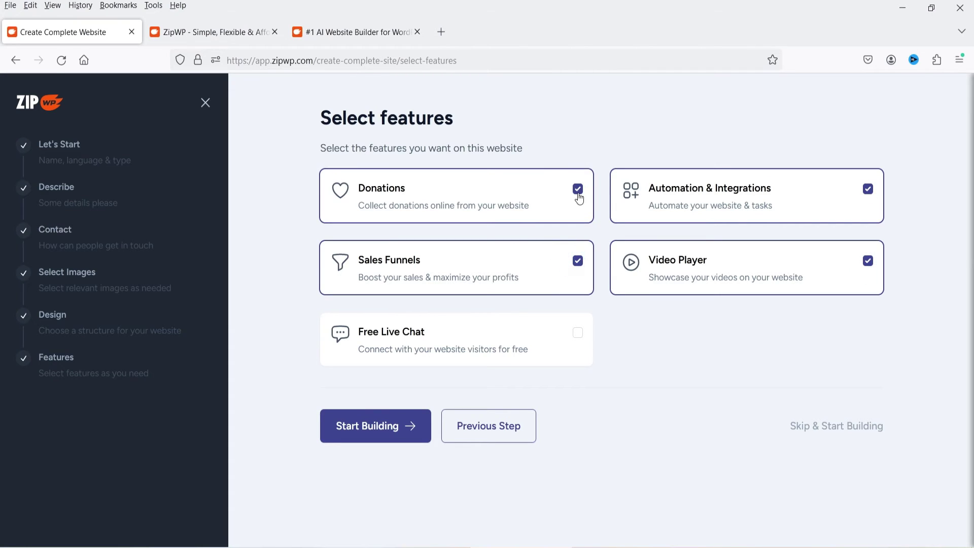
pyautogui.click(365, 432)
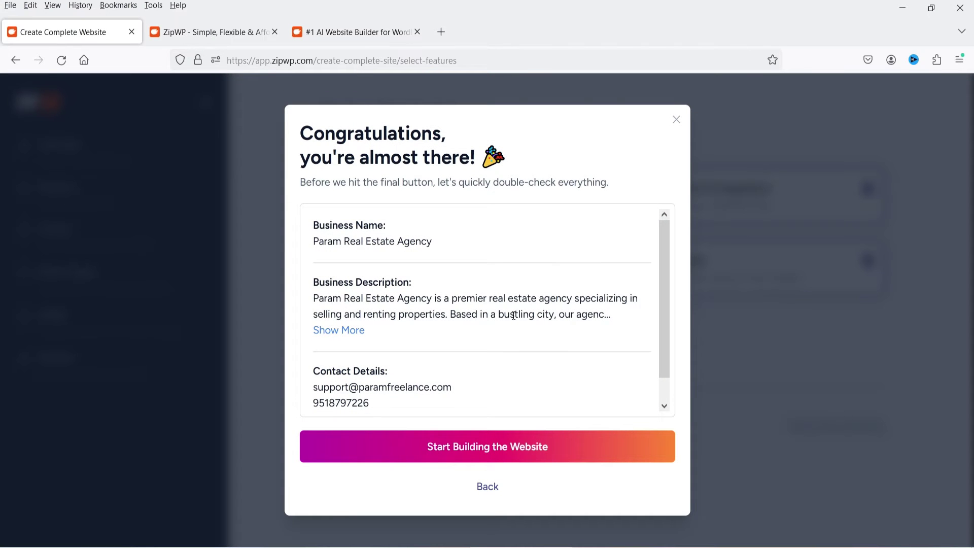
# Scroll through the Congratulations review summary and start building the website
pyautogui.scroll(-1, 514, 316)
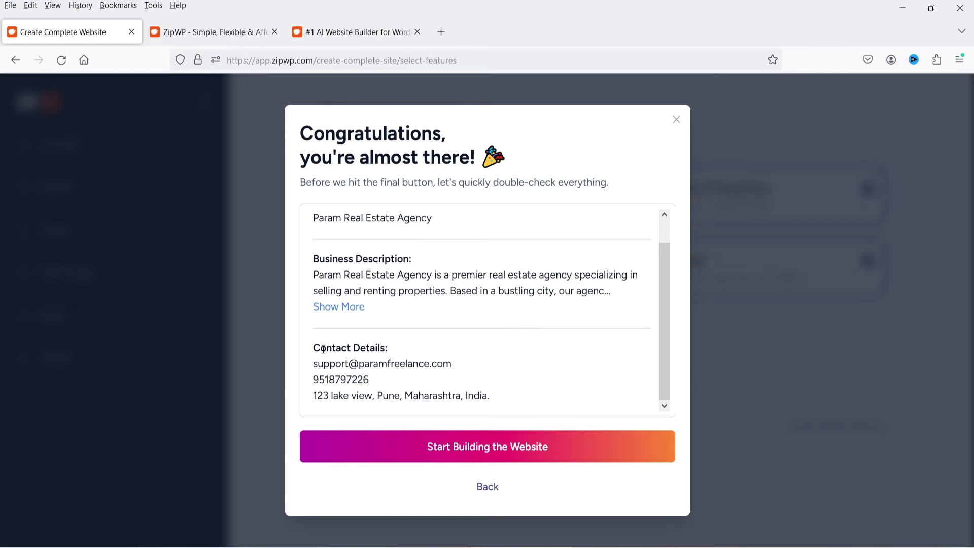
pyautogui.click(471, 455)
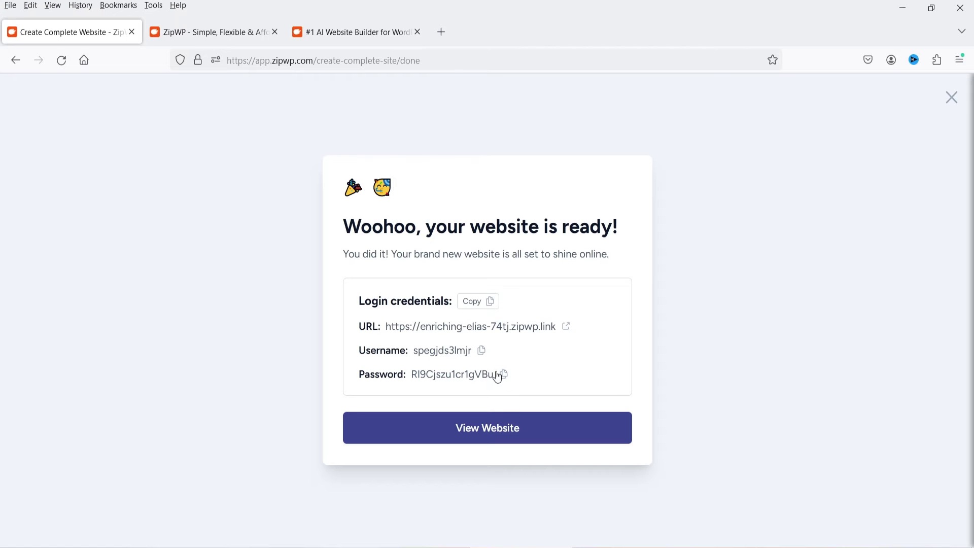
# Open the finished site in a new tab and confirm the temporary-website notice with 'ok'
pyautogui.click(497, 434)
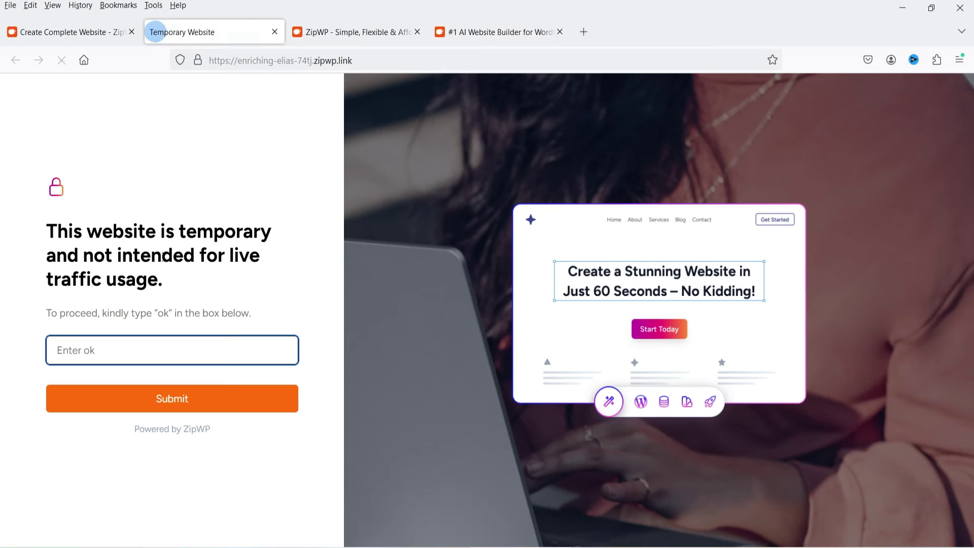
pyautogui.write('ok')
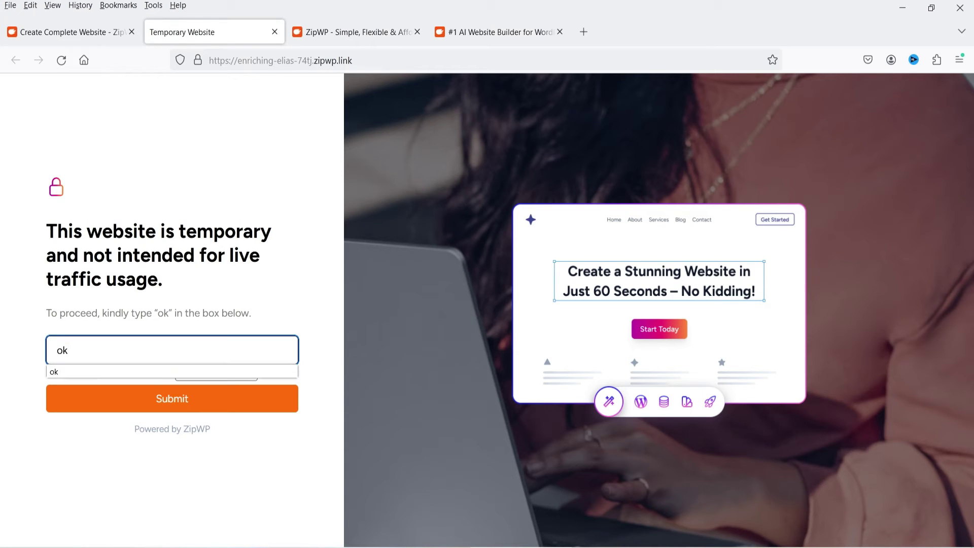
pyautogui.click(163, 399)
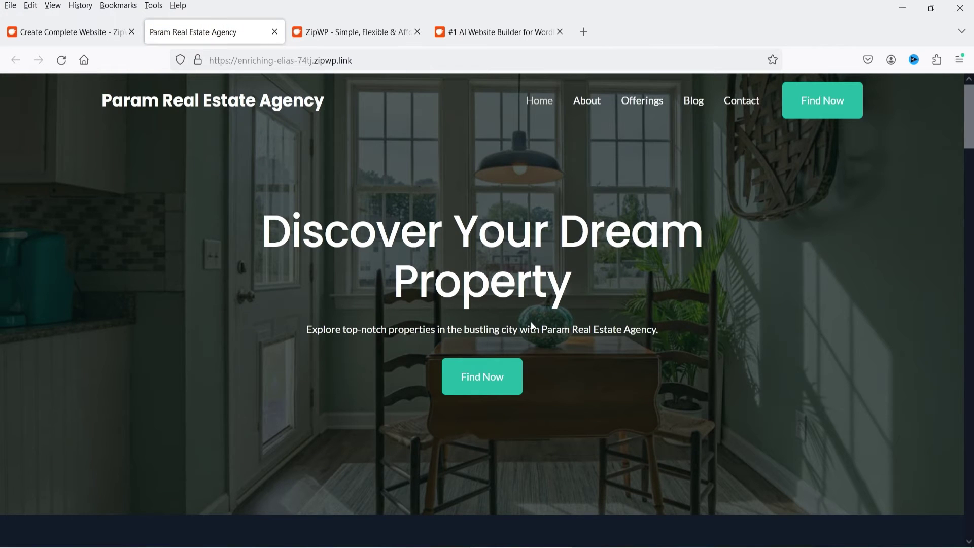
pyautogui.scroll(-5, 623, 208)
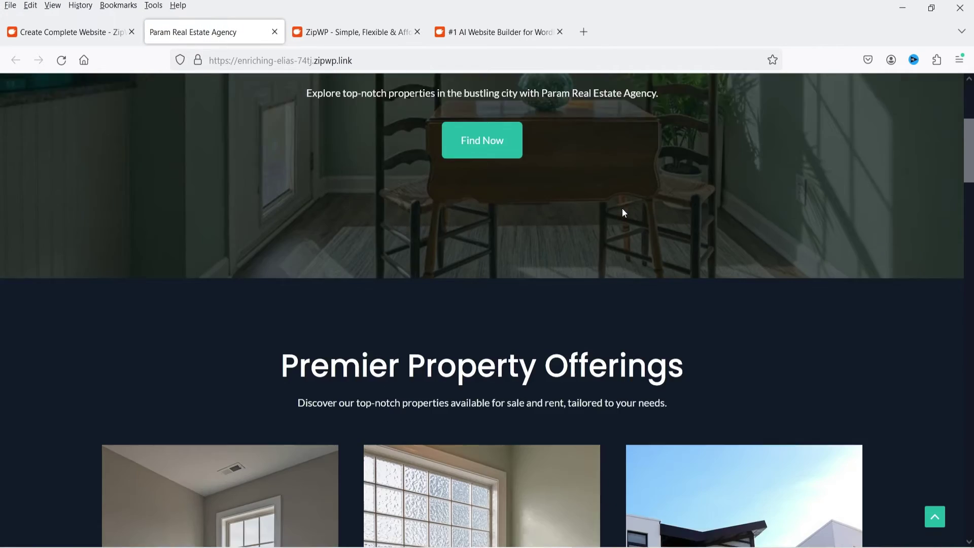
pyautogui.scroll(-10, 623, 208)
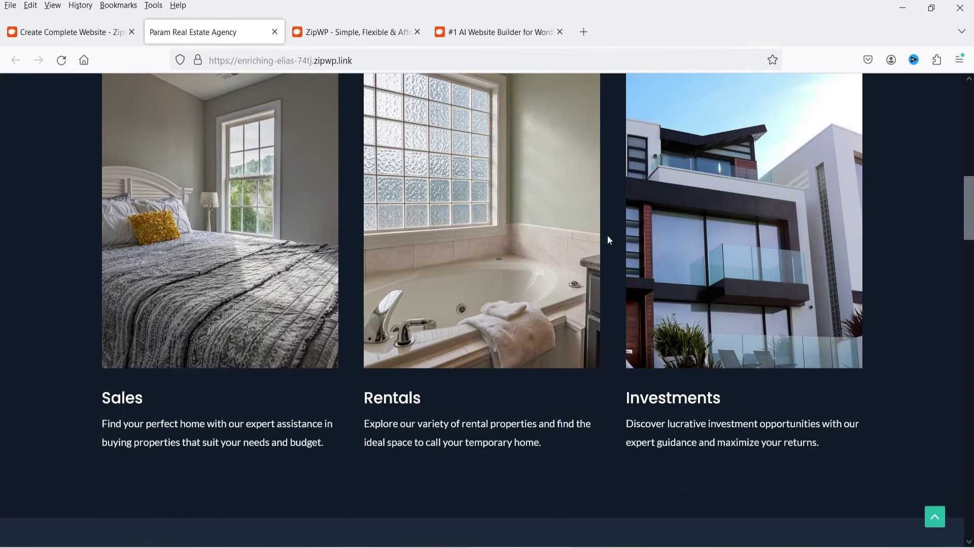
pyautogui.scroll(-3, 880, 324)
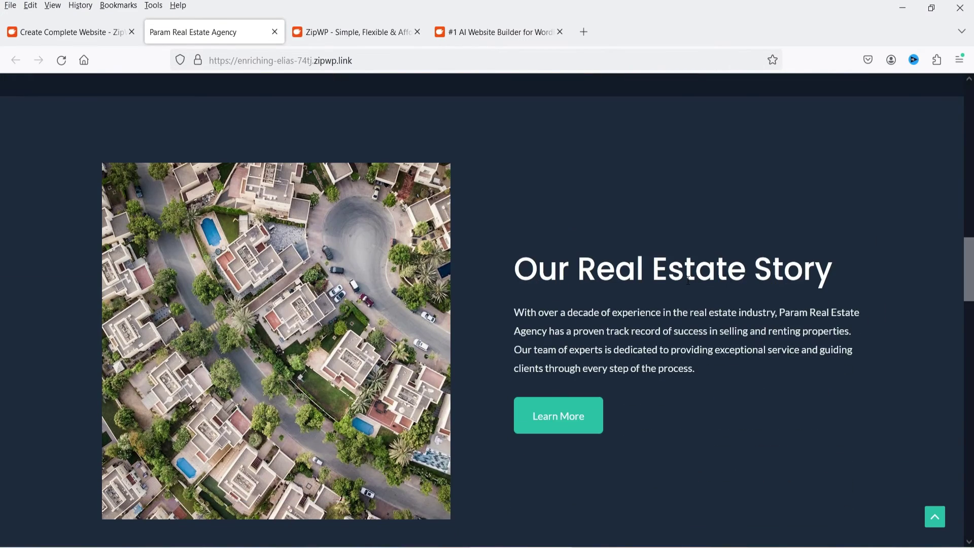
pyautogui.scroll(-9, 687, 282)
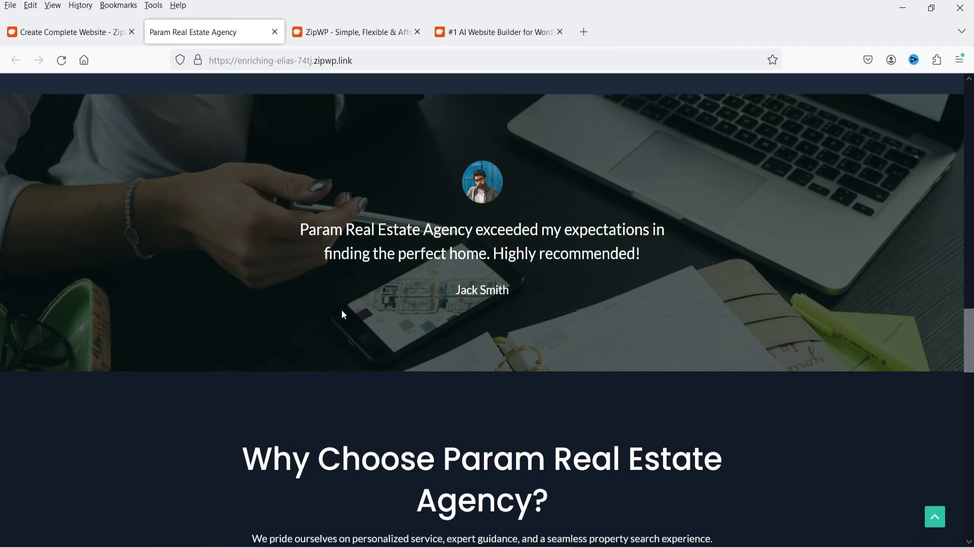
pyautogui.scroll(-4, 570, 283)
pyautogui.scroll(-3, 659, 258)
pyautogui.scroll(-5, 634, 228)
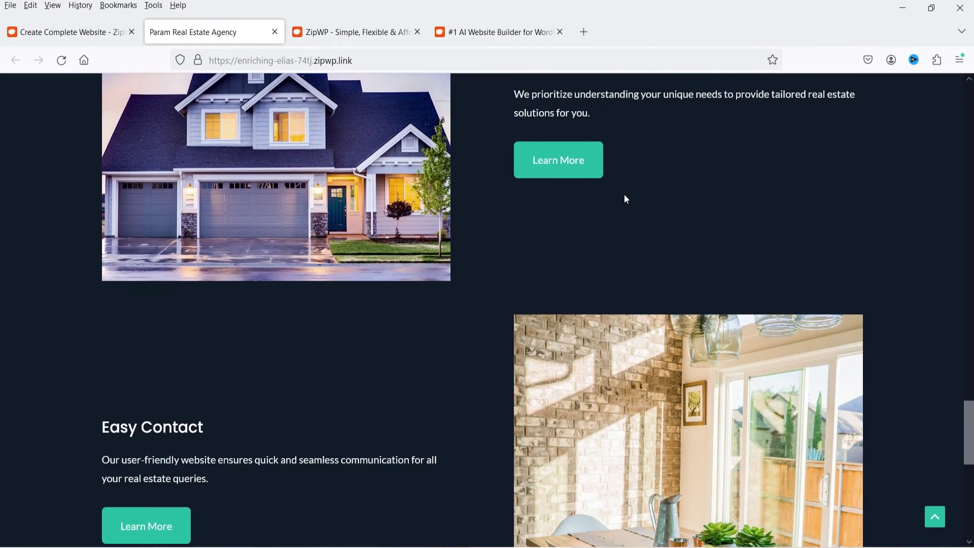
pyautogui.scroll(-10, 627, 199)
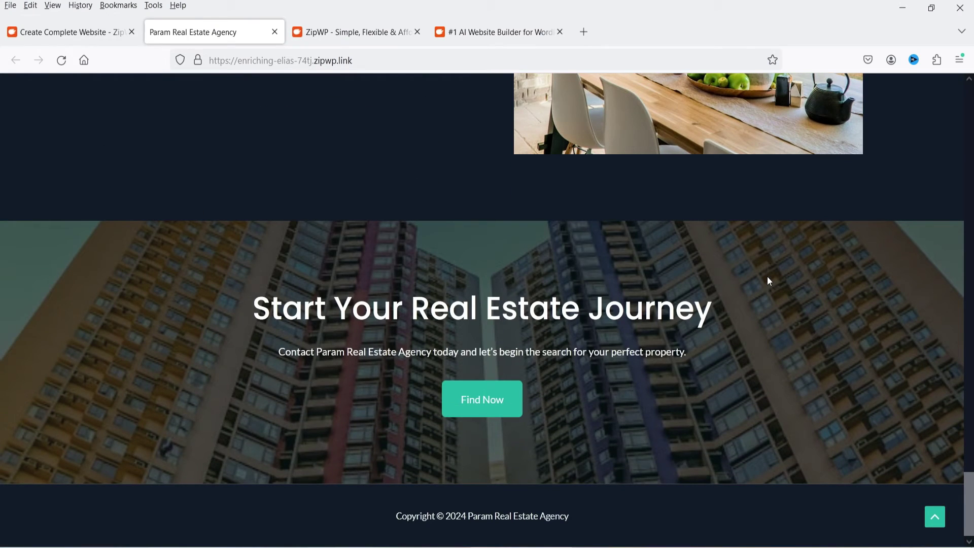
pyautogui.click(936, 523)
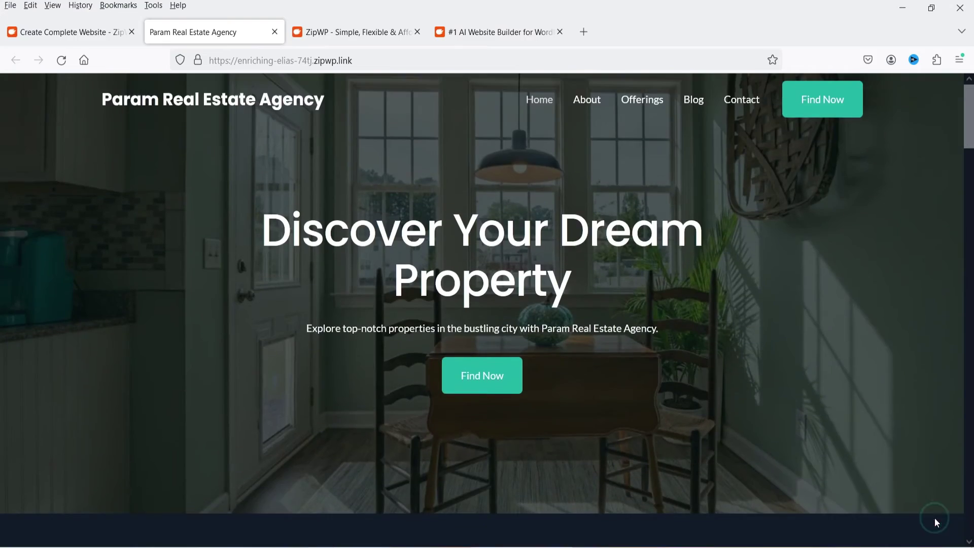
# Open the About page and scroll through its content
pyautogui.click(587, 113)
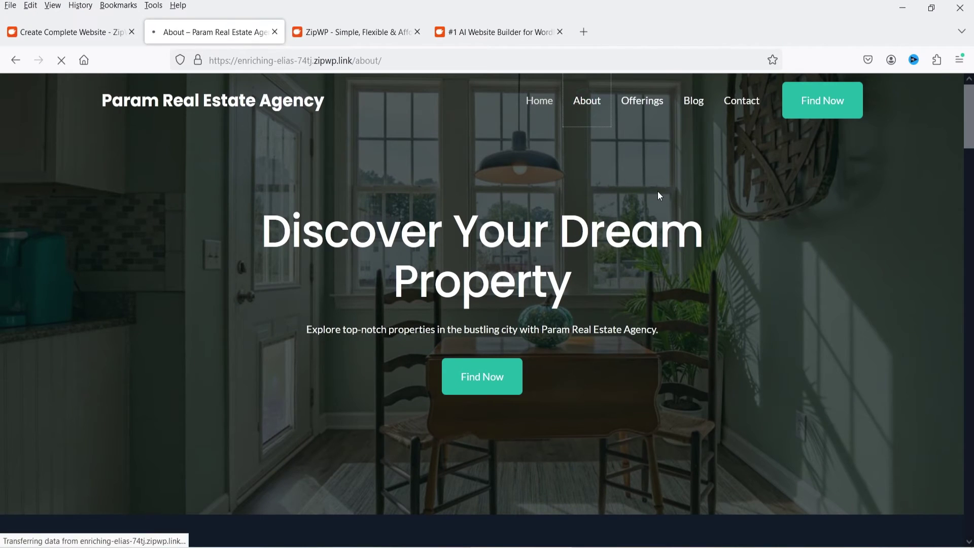
pyautogui.scroll(-5, 659, 198)
pyautogui.scroll(-10, 658, 193)
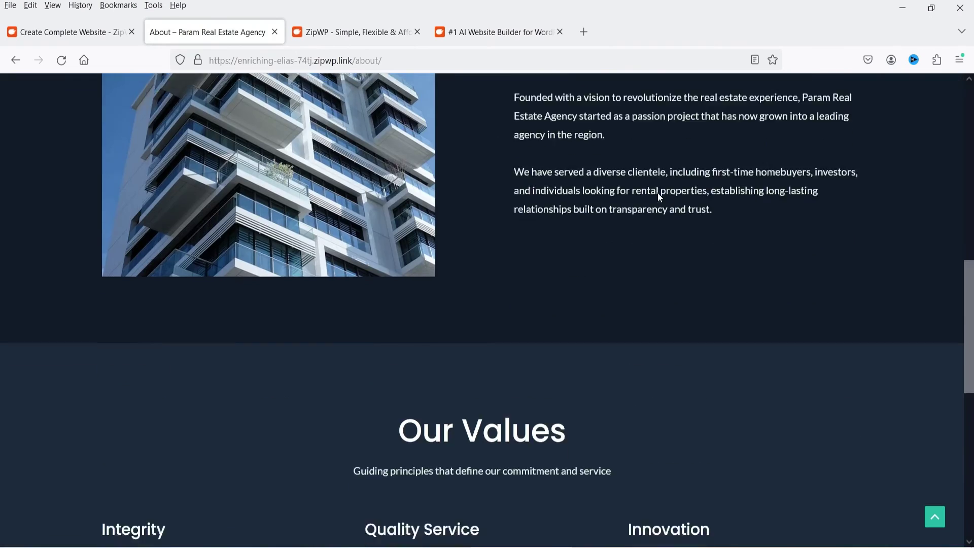
pyautogui.scroll(15, 670, 181)
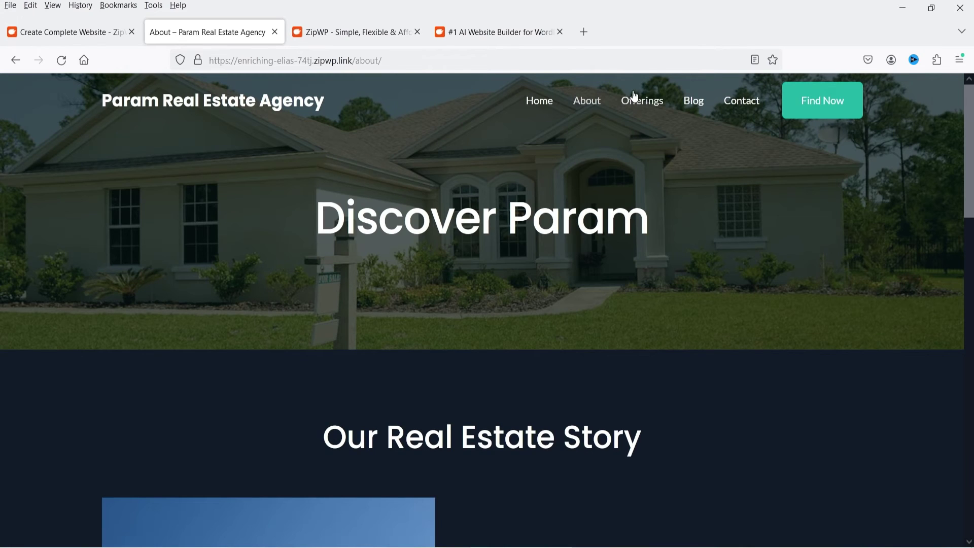
# Browse the Offerings page to the bottom, jump back to top, and scroll the posts
pyautogui.click(633, 101)
pyautogui.scroll(-10, 704, 261)
pyautogui.scroll(-15, 699, 251)
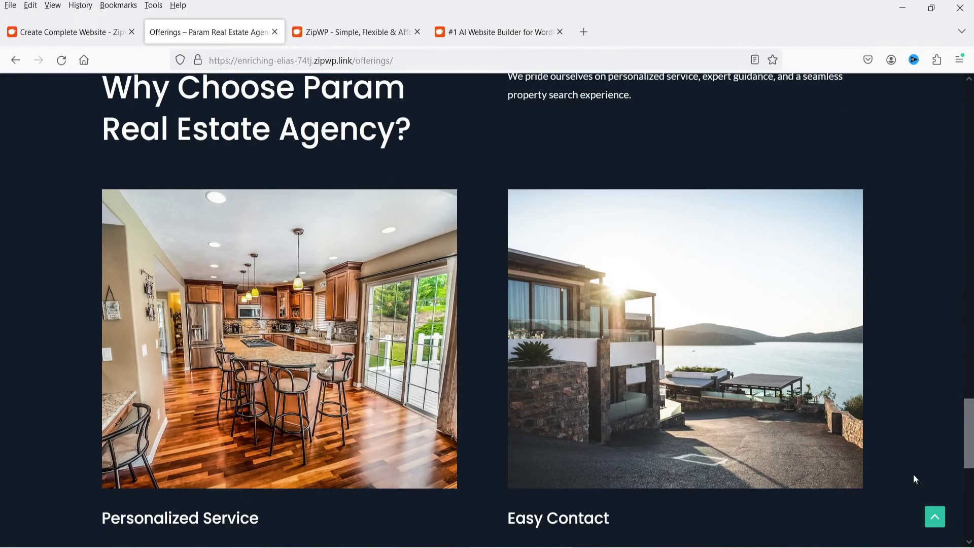
pyautogui.scroll(-5, 924, 503)
pyautogui.click(935, 516)
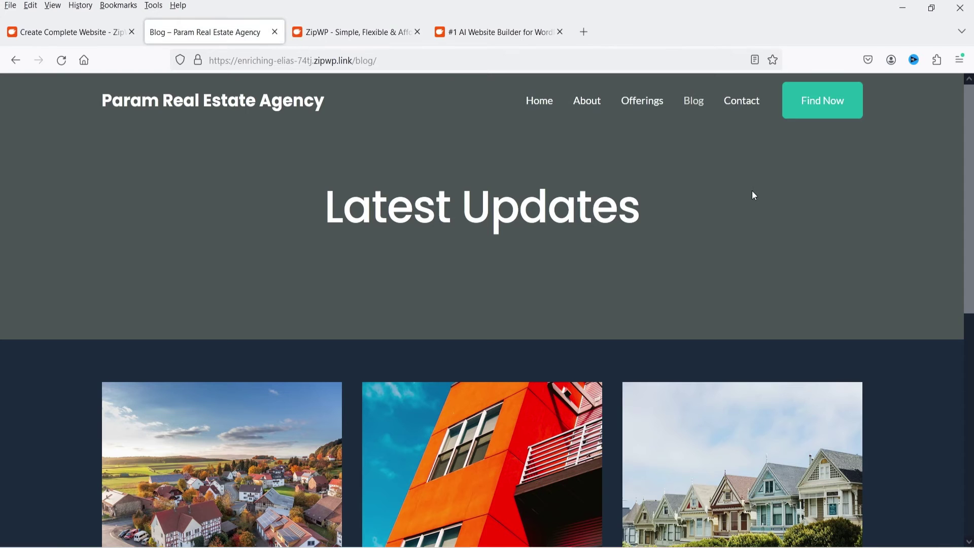
pyautogui.scroll(-8, 752, 190)
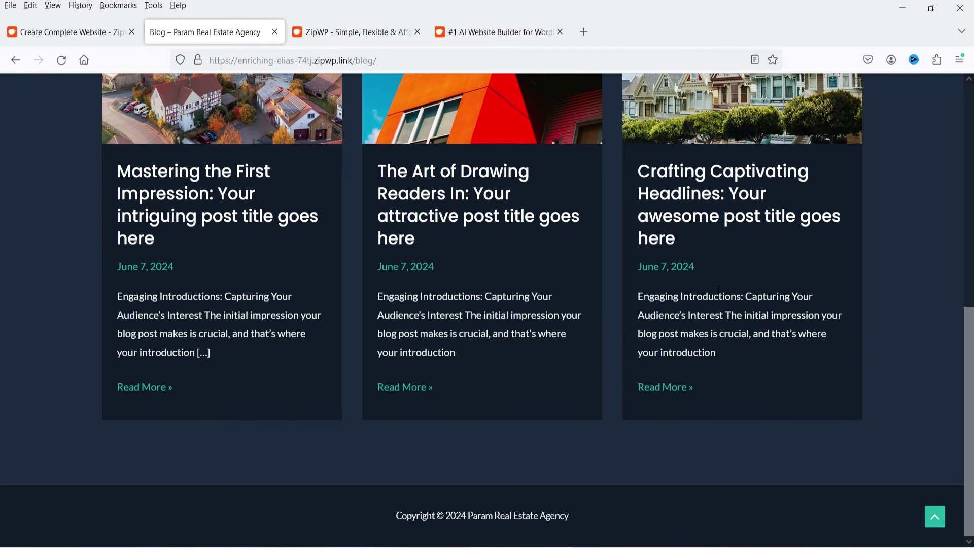
pyautogui.scroll(8, 717, 291)
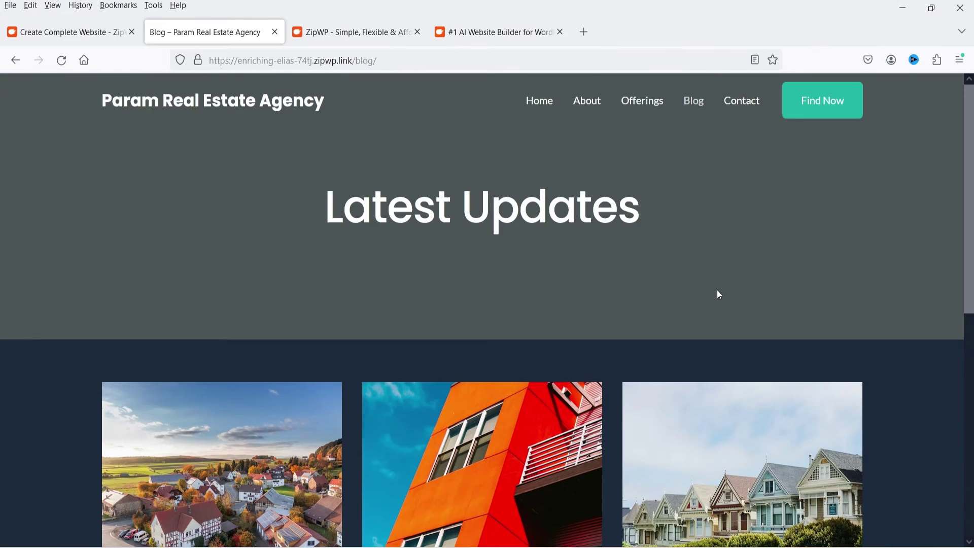
pyautogui.scroll(-6, 558, 355)
pyautogui.scroll(6, 858, 190)
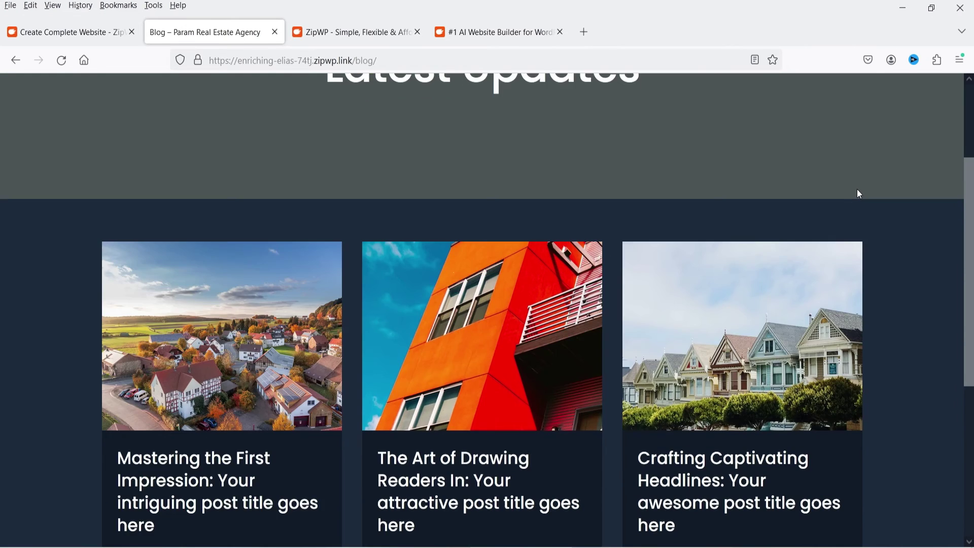
# Go to Contact, focus the form's Email field, and scroll to the Start Your Real Estate Journey banner
pyautogui.click(743, 104)
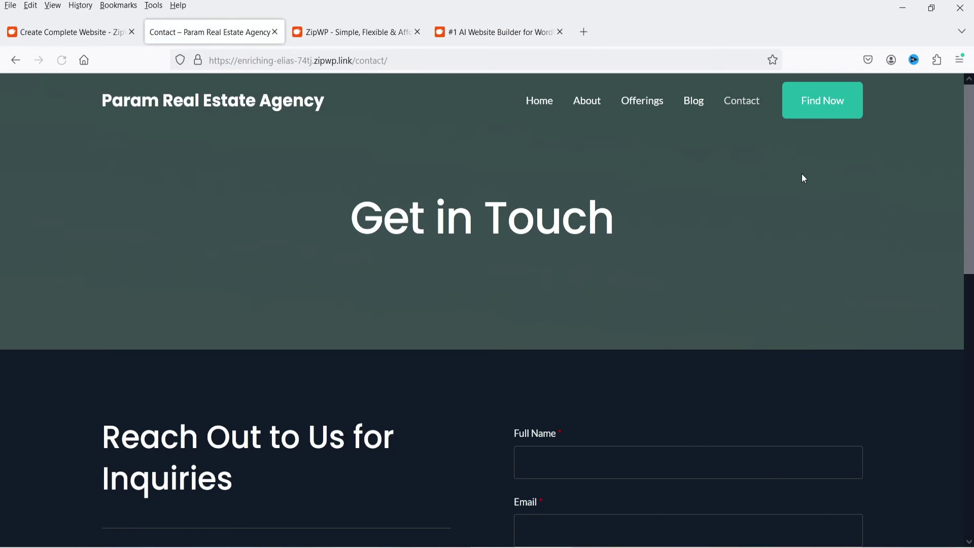
pyautogui.scroll(-4, 805, 178)
pyautogui.click(756, 310)
pyautogui.scroll(-3, 419, 224)
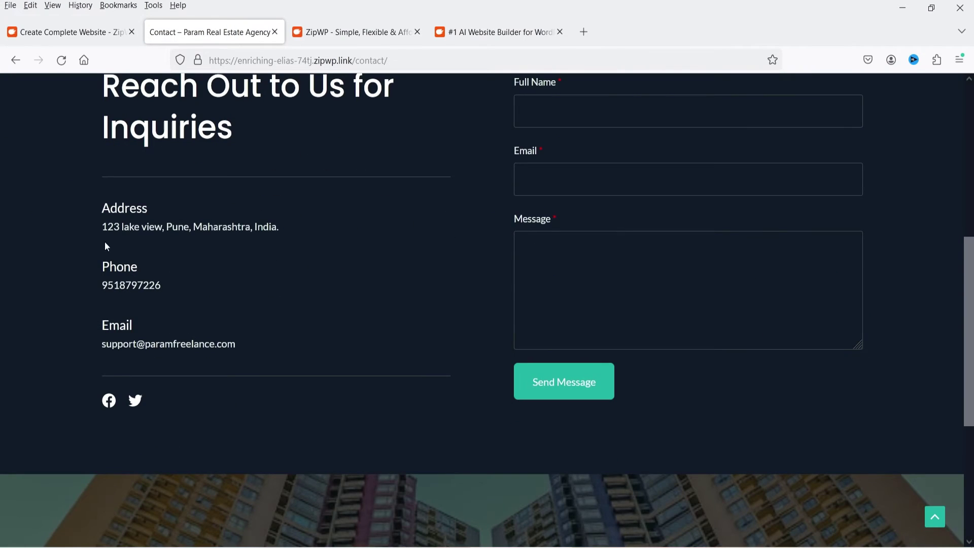
pyautogui.scroll(-4, 259, 330)
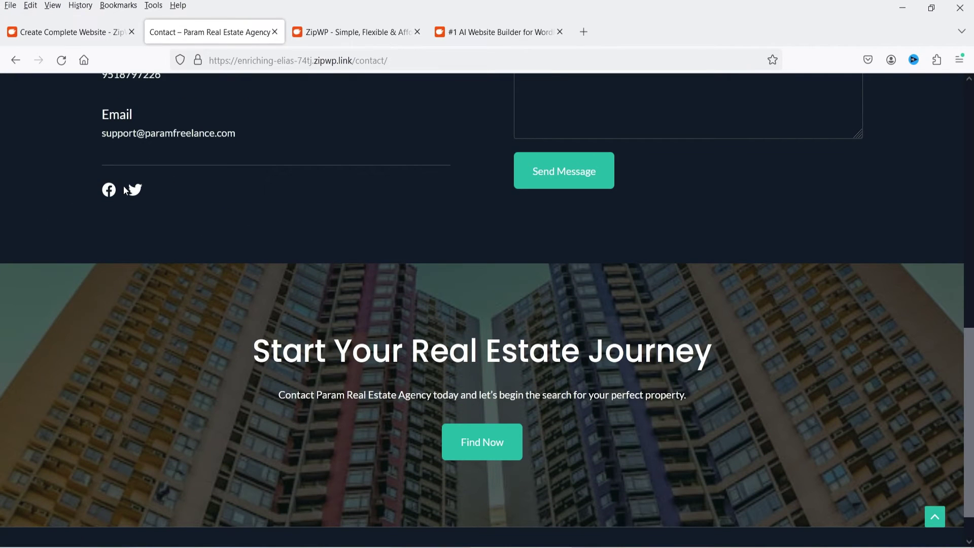
pyautogui.scroll(15, 588, 226)
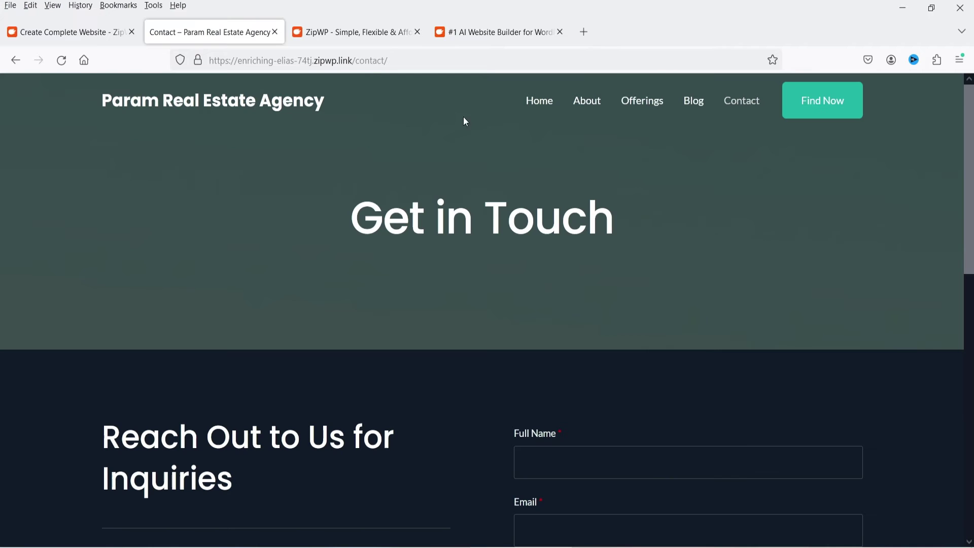
# Dismiss the Woohoo website-ready dialog and show the account's All Sites list
pyautogui.click(59, 37)
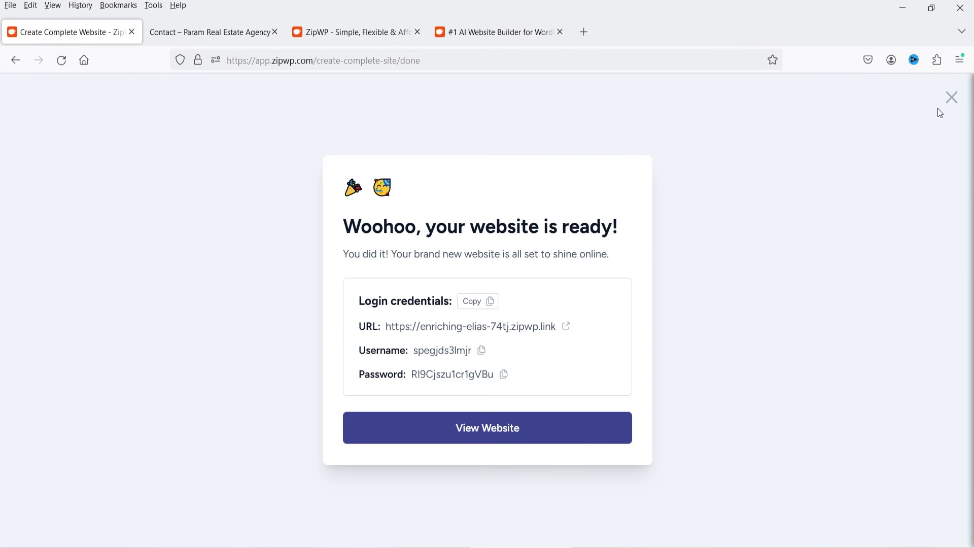
pyautogui.click(951, 97)
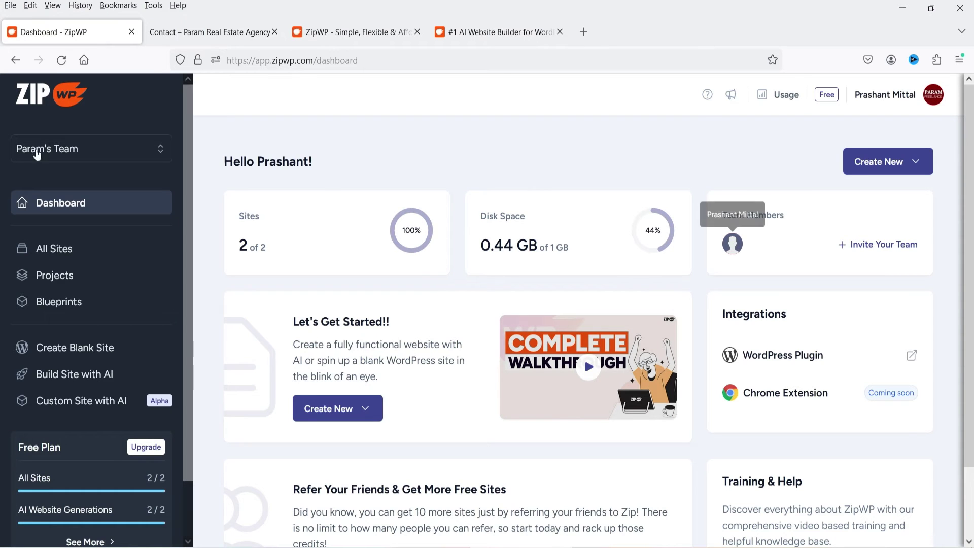
pyautogui.click(62, 259)
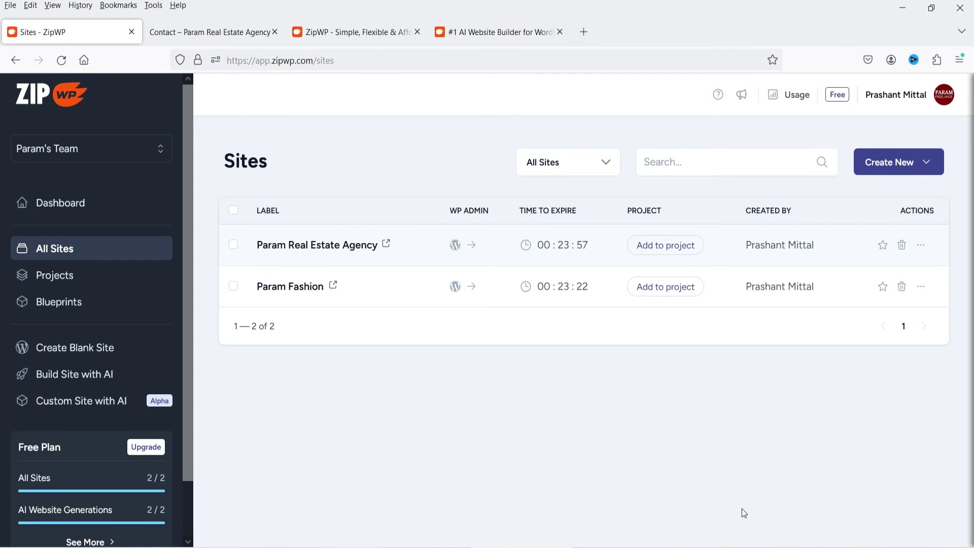
# Launch WP Admin for the Param Real Estate Agency row in the Sites list
pyautogui.click(921, 287)
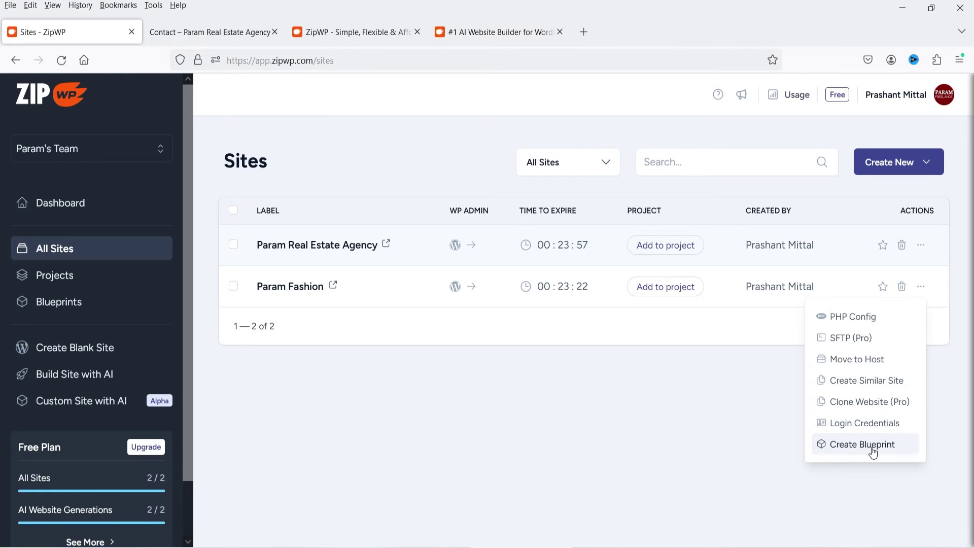
pyautogui.click(433, 452)
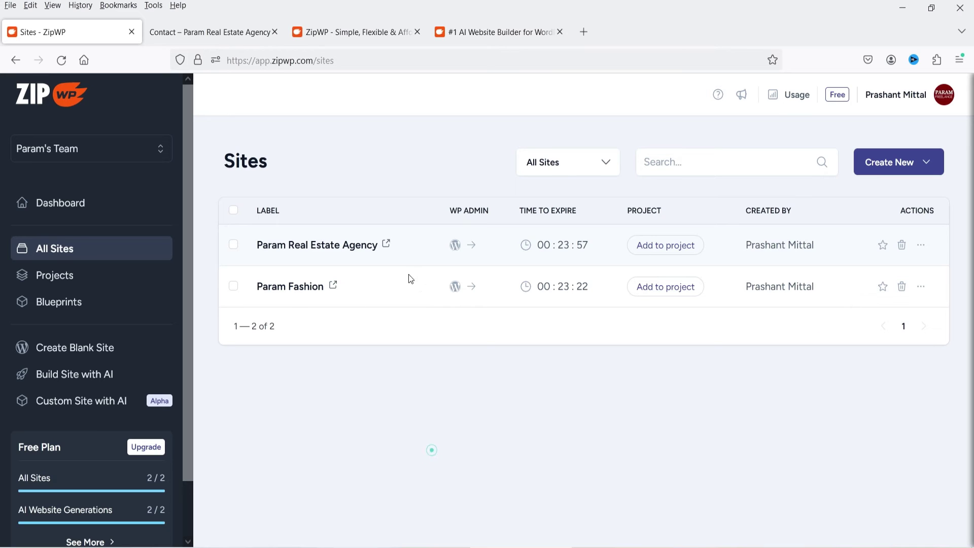
pyautogui.click(470, 248)
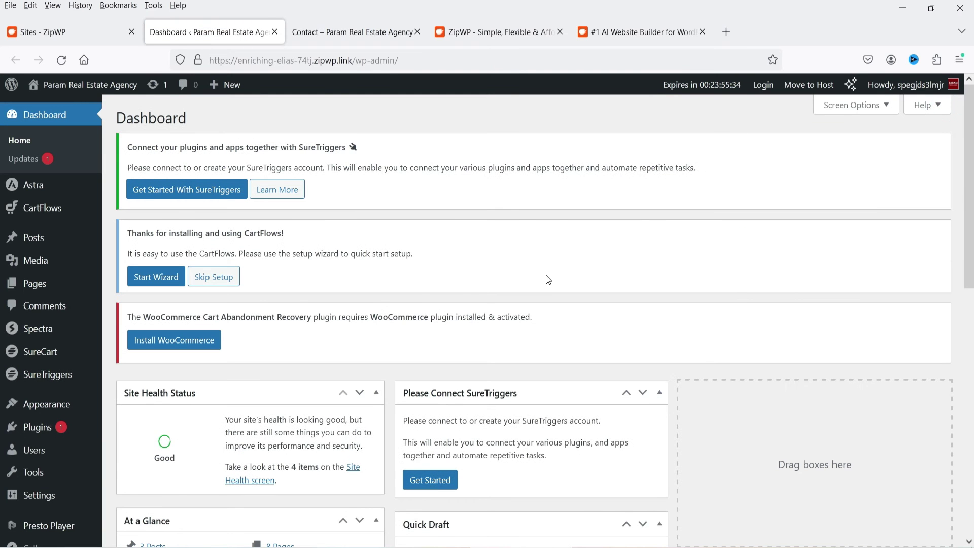
# Review the six plugins on the Installed Plugins page
pyautogui.click(38, 427)
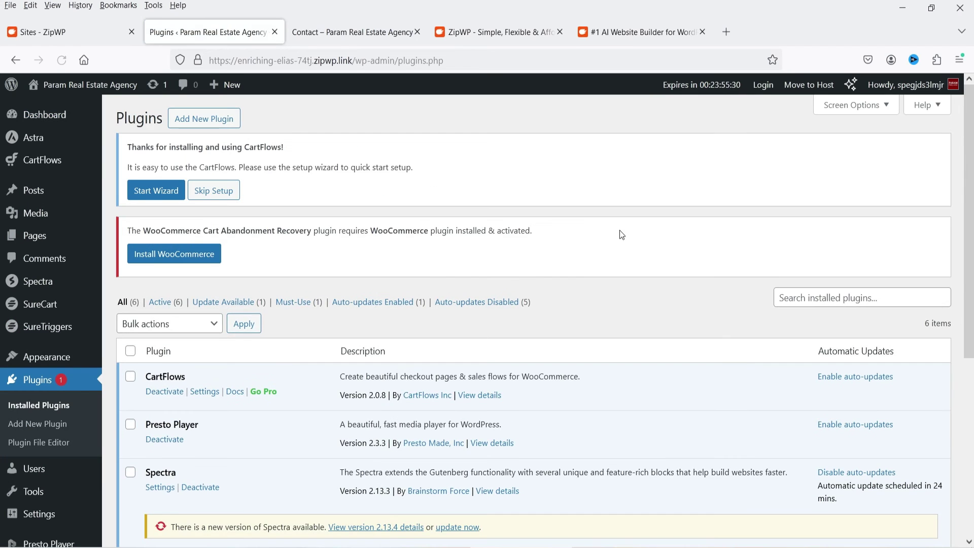
pyautogui.scroll(-4, 629, 239)
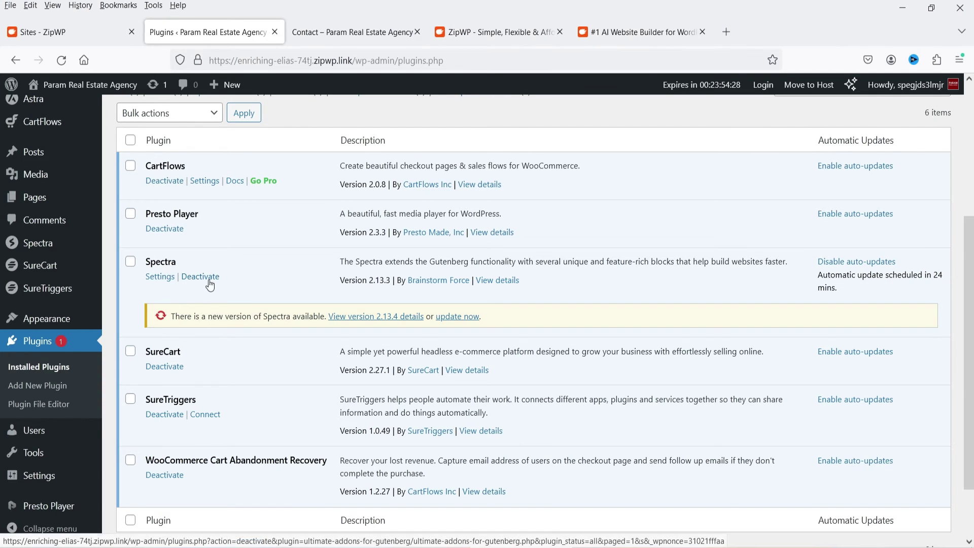
pyautogui.scroll(-2, 256, 354)
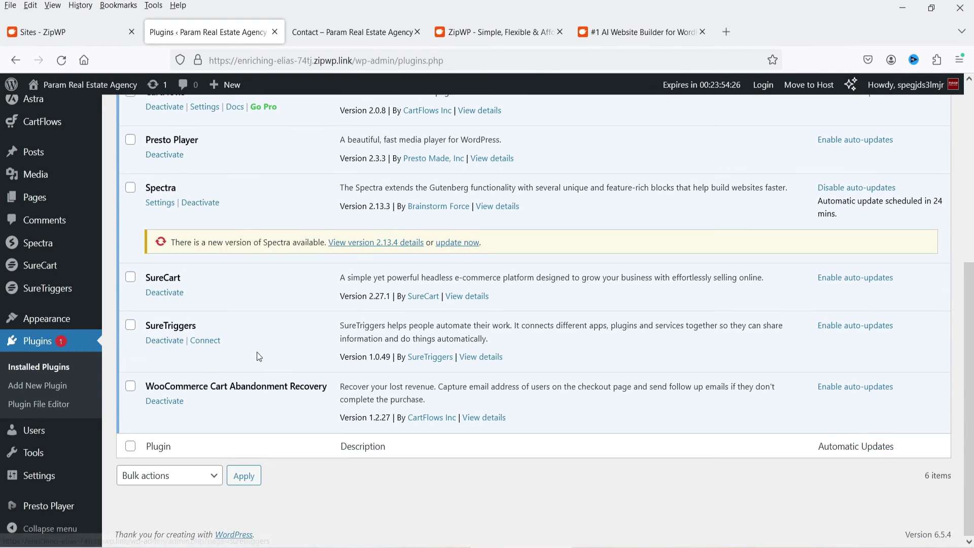
pyautogui.scroll(5, 259, 357)
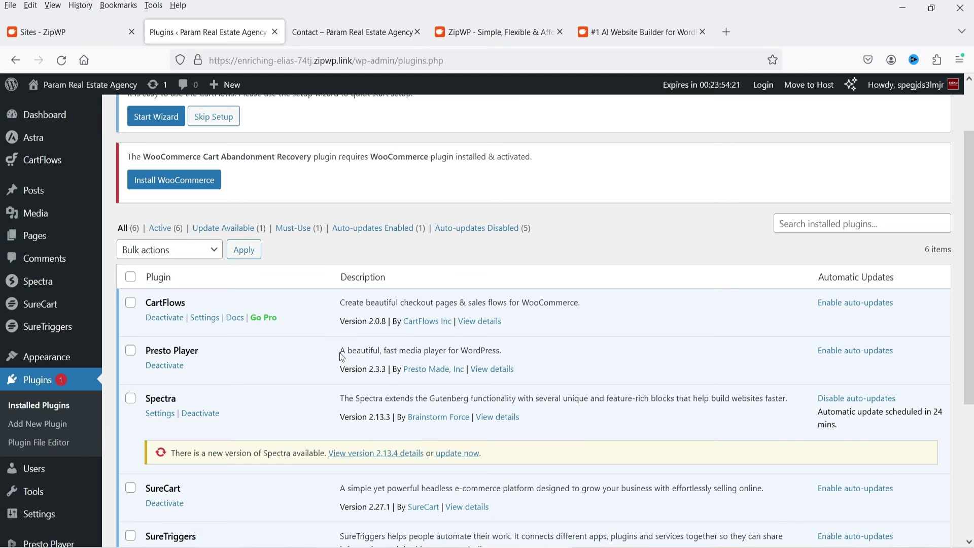
pyautogui.scroll(2, 453, 153)
# Show the Themes screen with Astra active and Twenty Twenty-Four installed
pyautogui.click(45, 364)
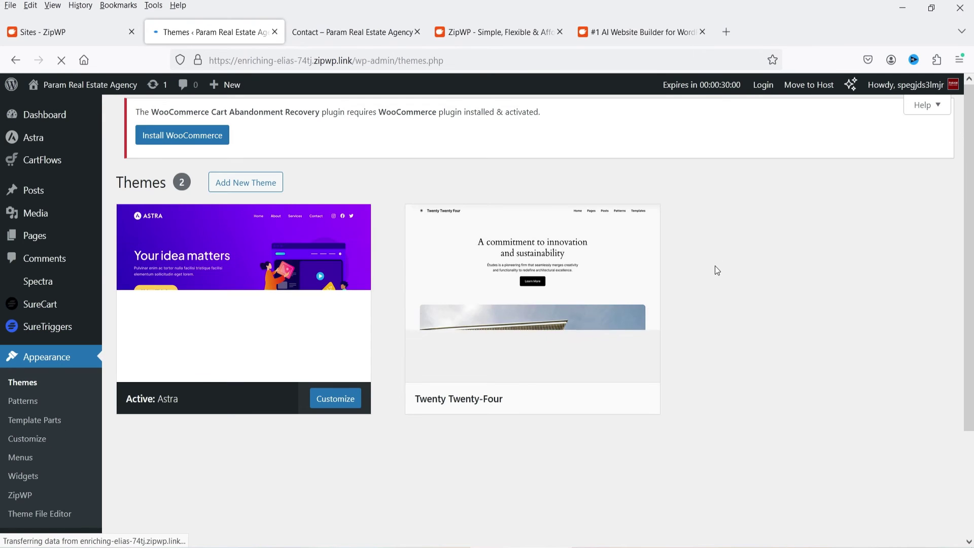
pyautogui.moveTo(196, 282)
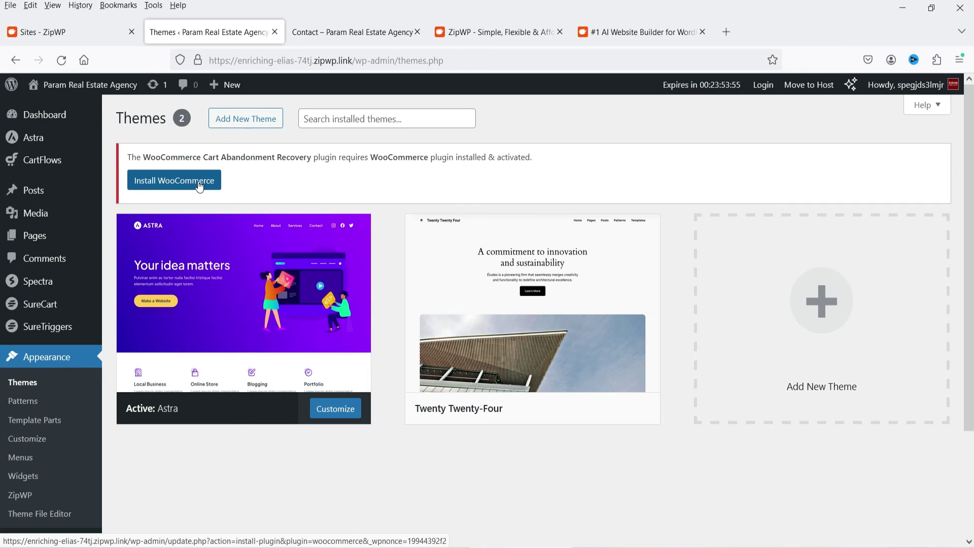
# Open the Home page in the block editor in a new tab
pyautogui.click(36, 237)
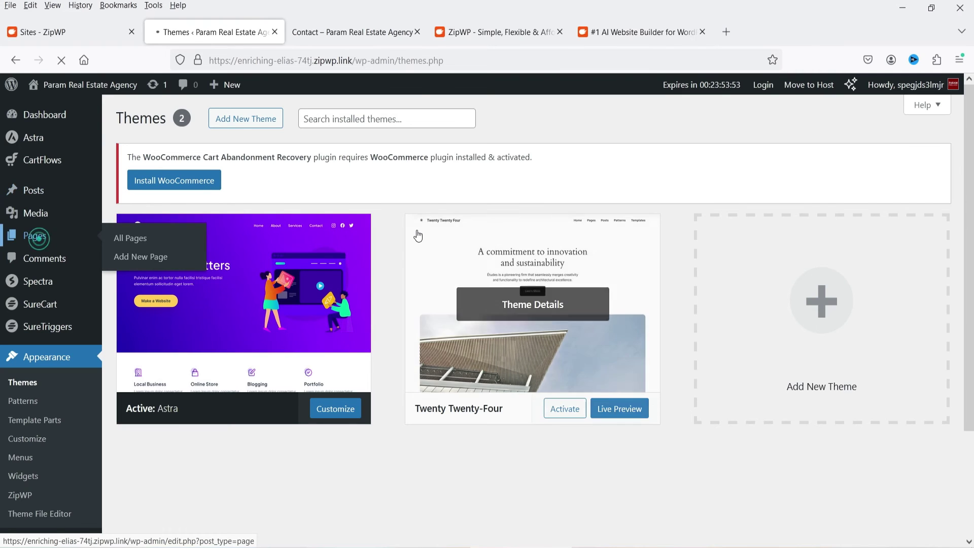
pyautogui.scroll(-3, 376, 231)
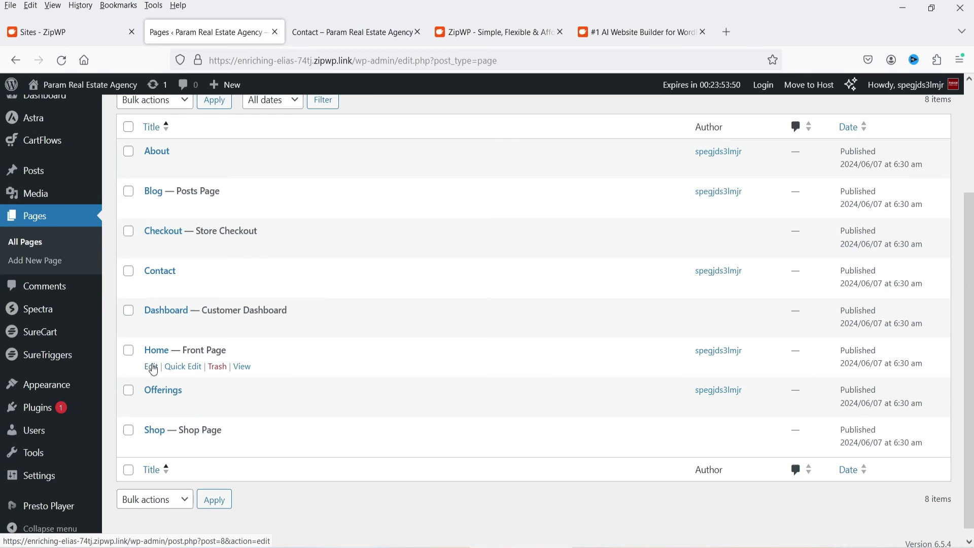
pyautogui.rightClick(153, 366)
pyautogui.click(203, 131)
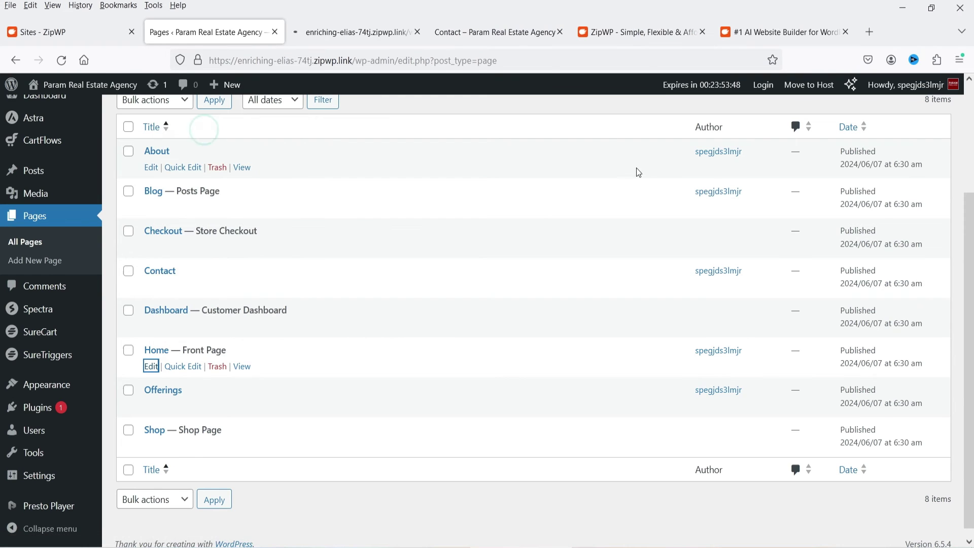
pyautogui.hotkey('ctrl', 'Tab')
pyautogui.click(561, 164)
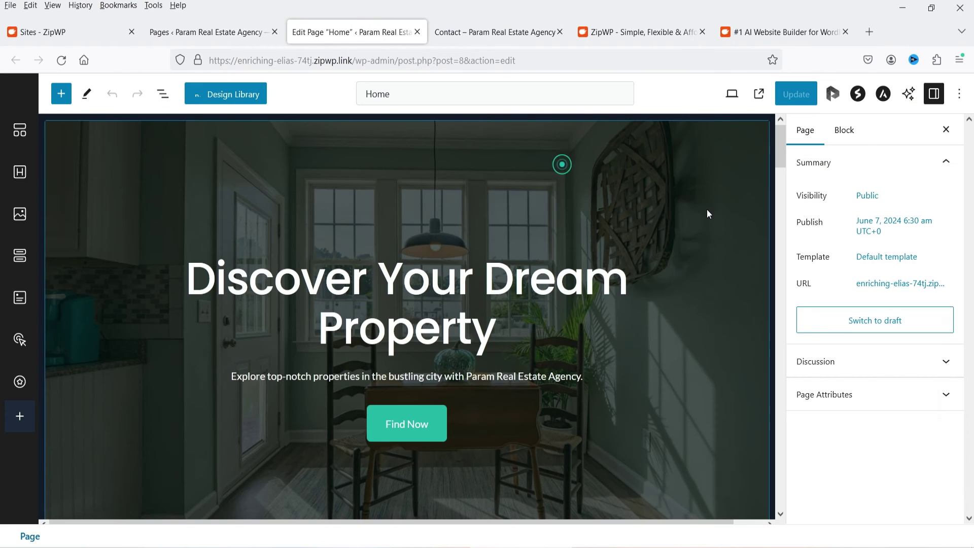
# Change the hero heading to 'Discover Your Dream Property!'
pyautogui.click(602, 196)
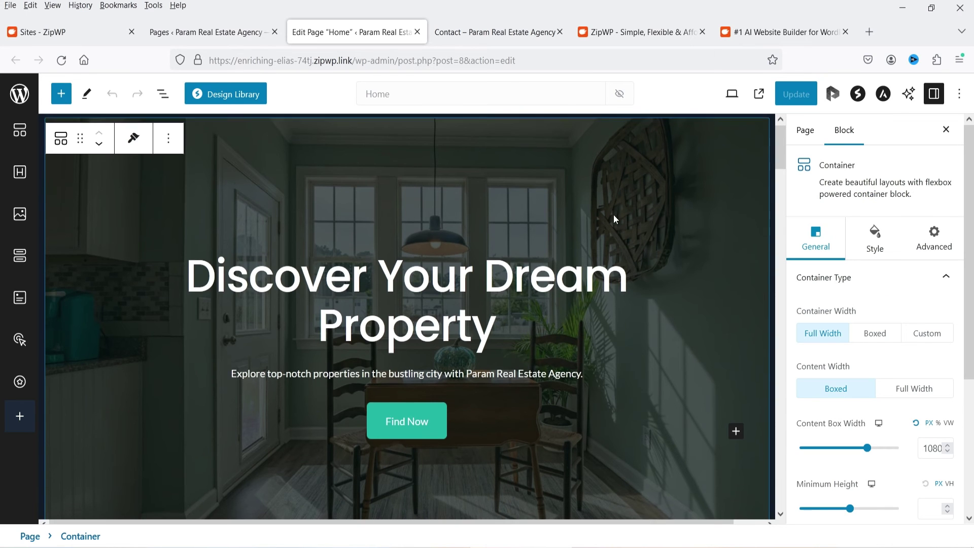
pyautogui.scroll(-5, 528, 293)
pyautogui.scroll(4, 531, 292)
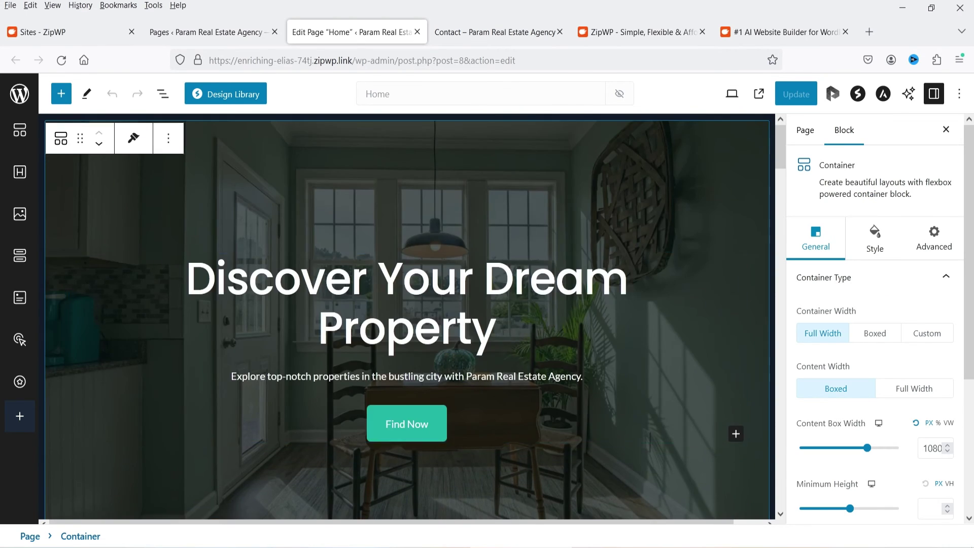
pyautogui.click(403, 306)
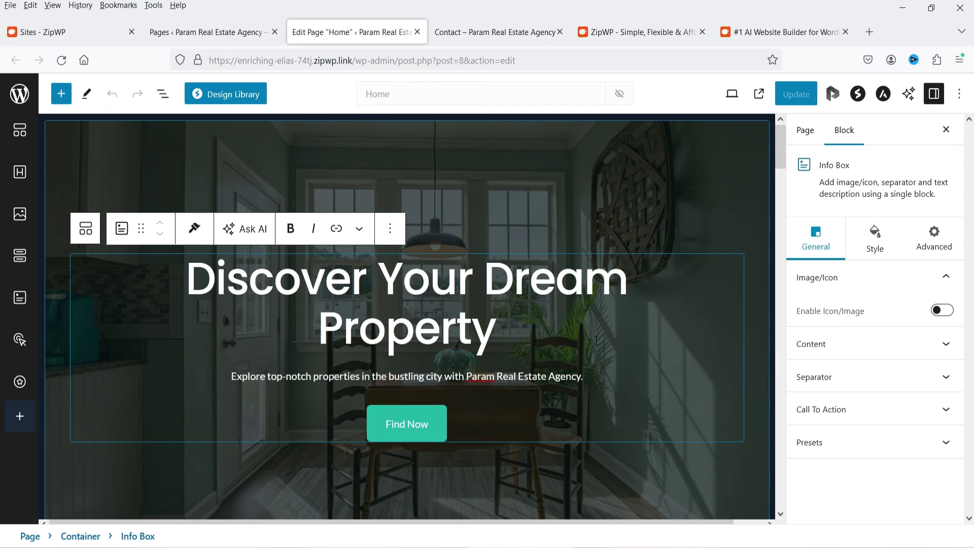
pyautogui.write('!')
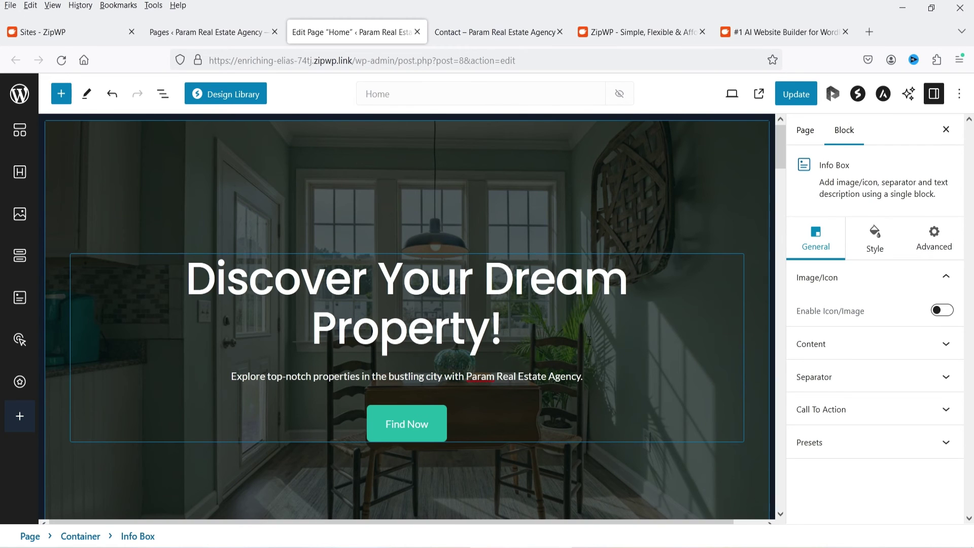
# Select the Premier Property Offerings heading to show its Info Box settings
pyautogui.scroll(-8, 485, 315)
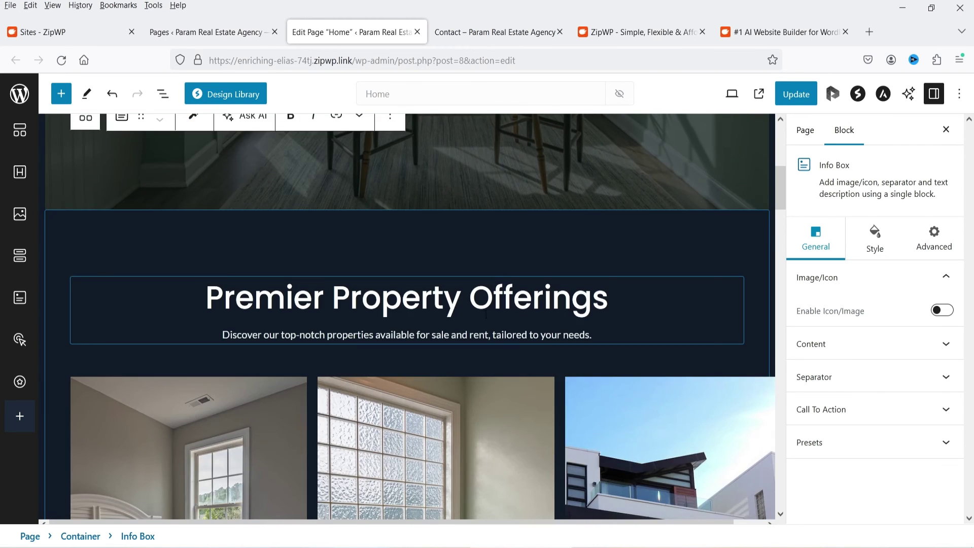
pyautogui.click(391, 252)
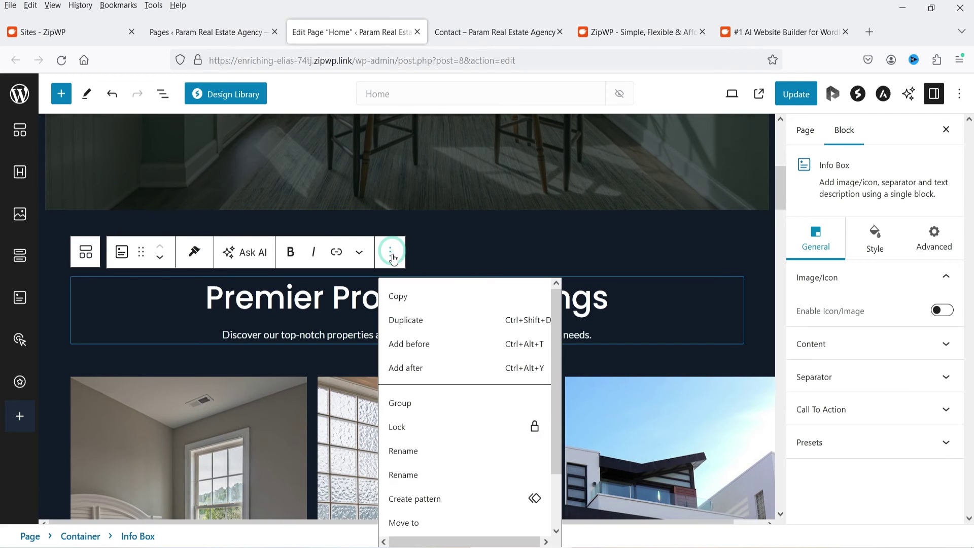
pyautogui.scroll(-2, 436, 487)
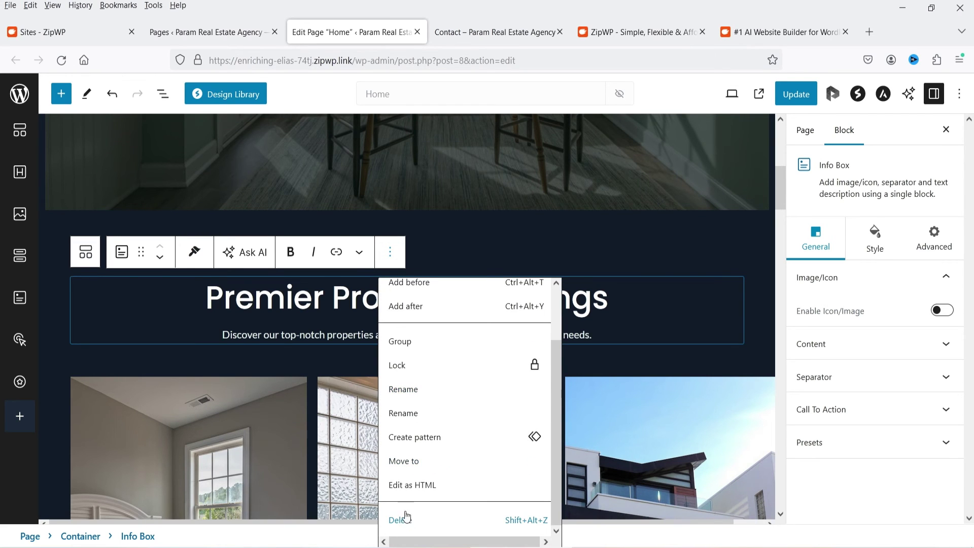
pyautogui.click(668, 311)
pyautogui.click(404, 299)
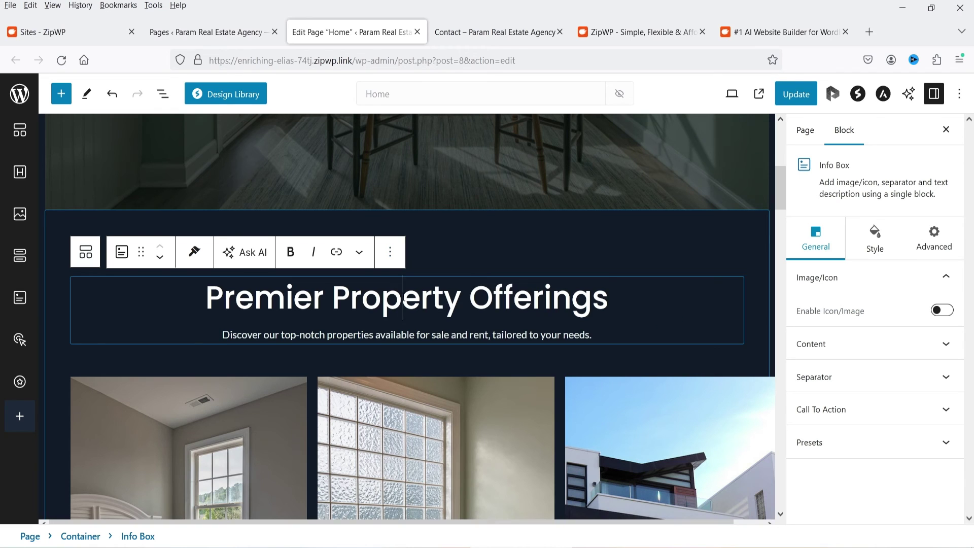
pyautogui.tripleClick(403, 298)
# Set the Premier Property Offerings info box title colour to yellow
pyautogui.click(875, 242)
pyautogui.click(945, 314)
pyautogui.click(842, 230)
pyautogui.click(629, 313)
pyautogui.click(629, 313)
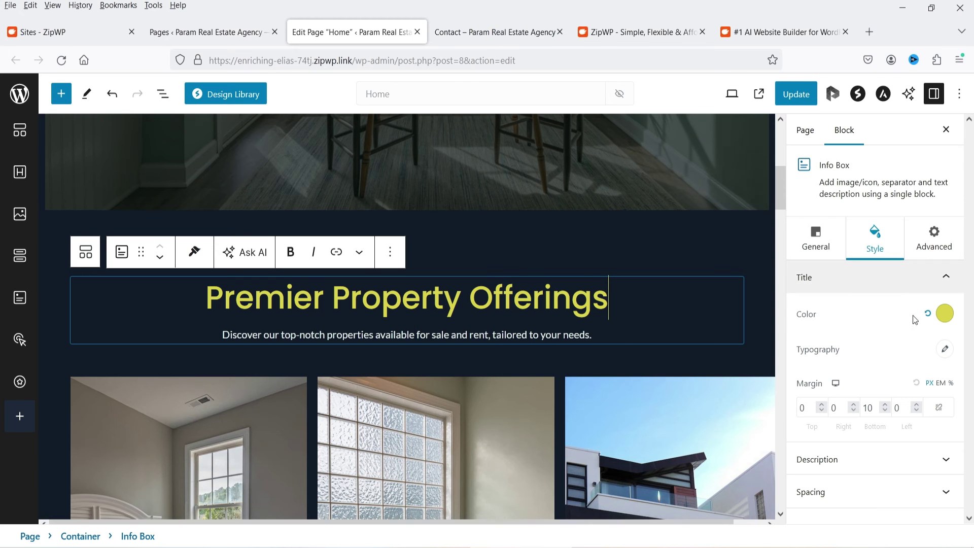
pyautogui.scroll(-5, 550, 361)
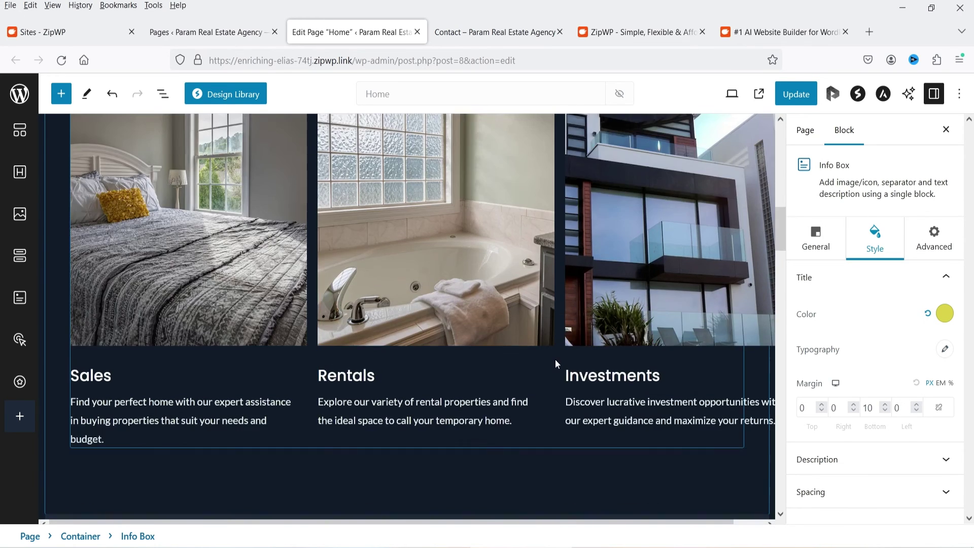
pyautogui.scroll(-20, 555, 359)
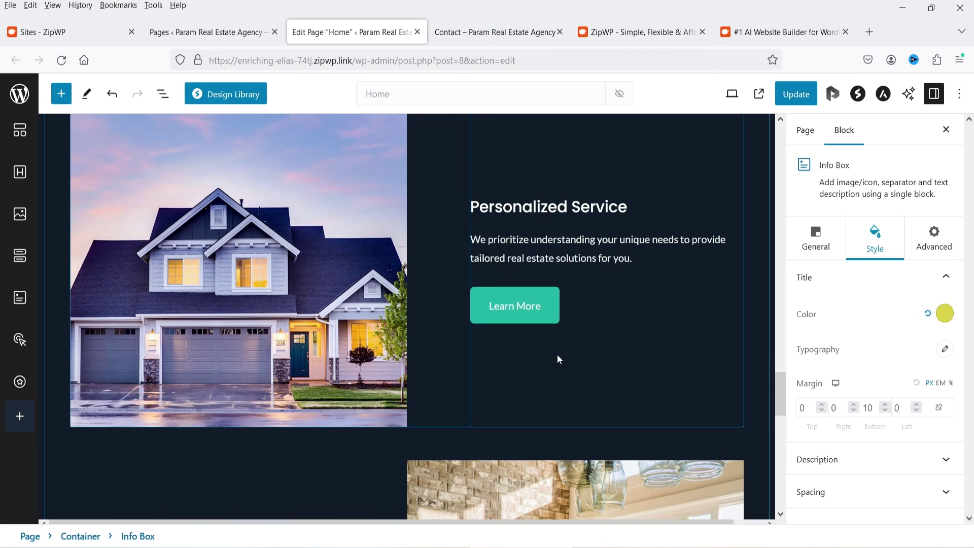
pyautogui.scroll(15, 558, 355)
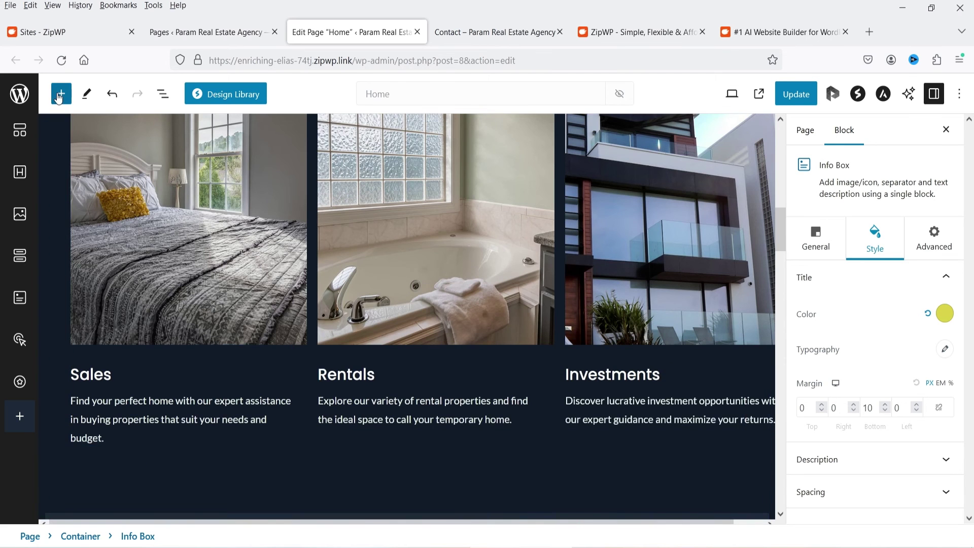
# Browse the block inserter list, then Update the Home page
pyautogui.click(59, 95)
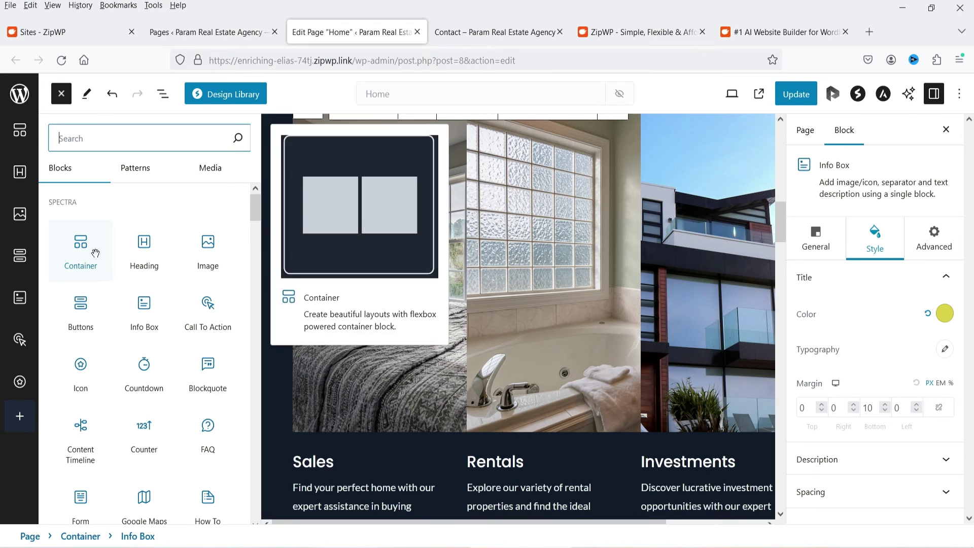
pyautogui.scroll(-8, 532, 290)
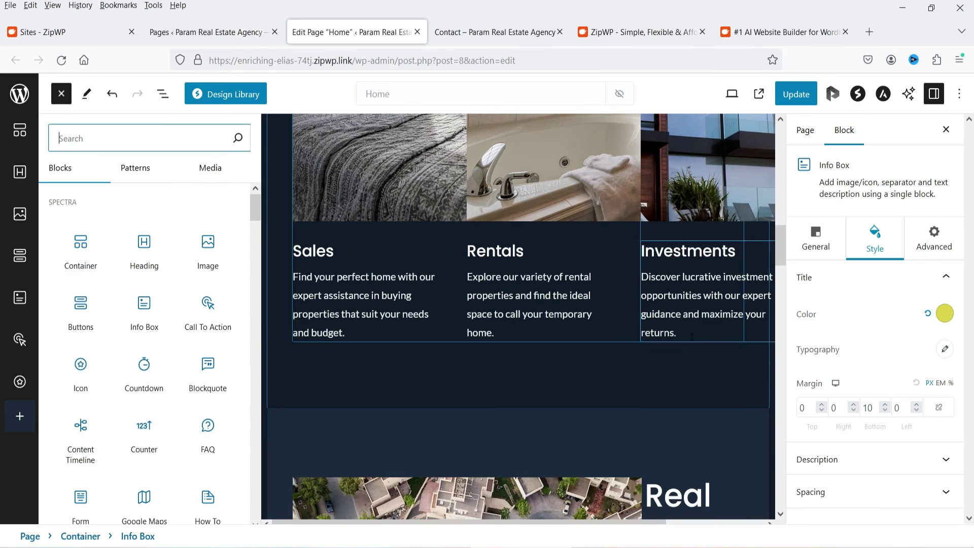
pyautogui.scroll(-10, 144, 229)
pyautogui.scroll(10, 163, 289)
pyautogui.click(61, 93)
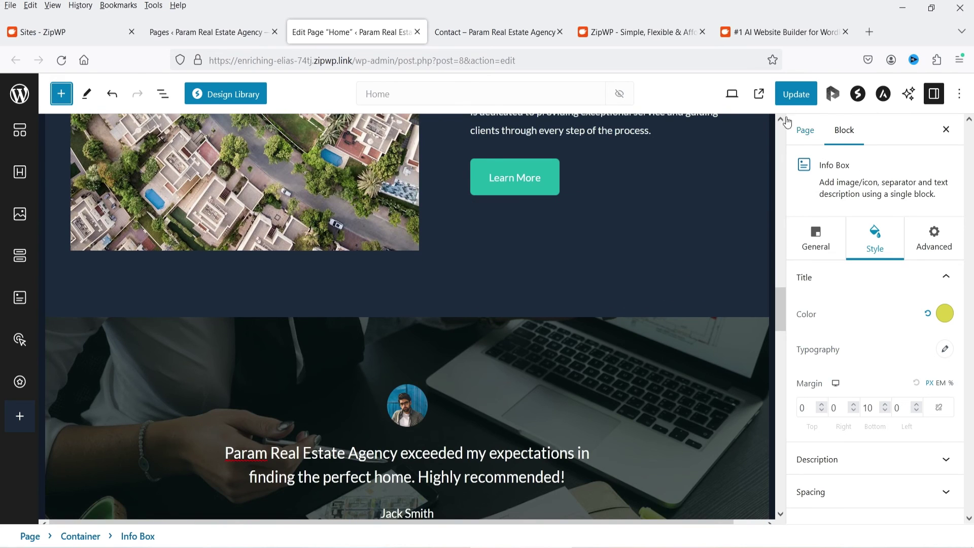
pyautogui.click(796, 94)
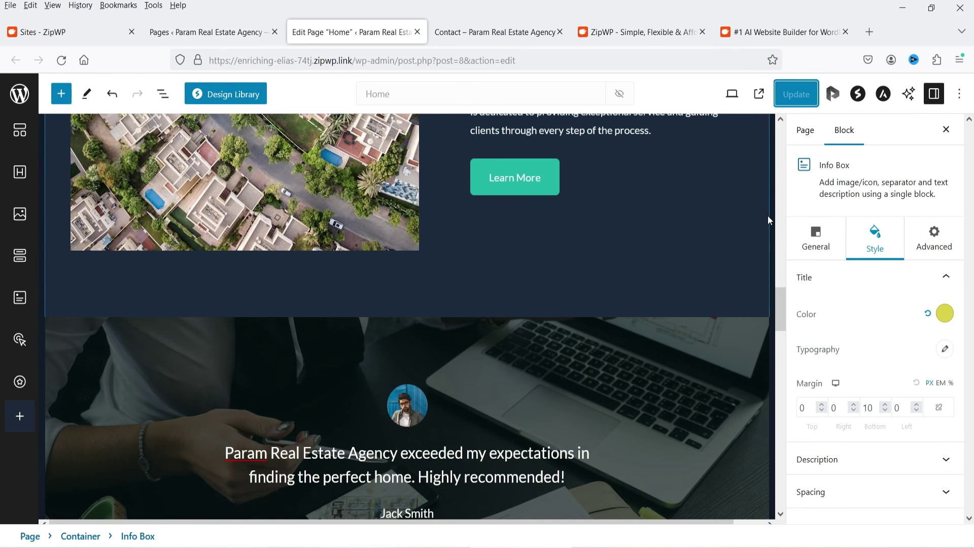
pyautogui.click(173, 32)
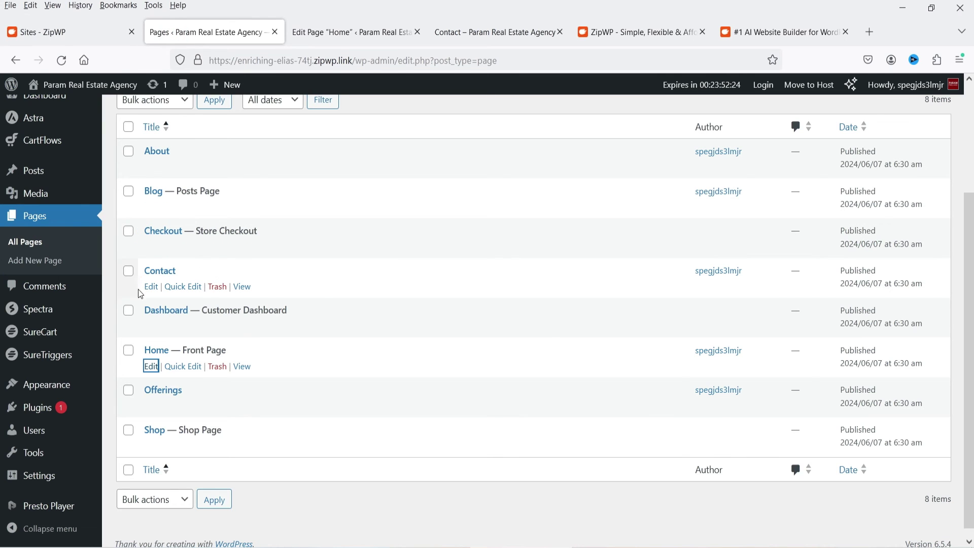
# Open the Contact page in the block editor in a new tab
pyautogui.rightClick(151, 287)
pyautogui.click(197, 303)
pyautogui.click(316, 32)
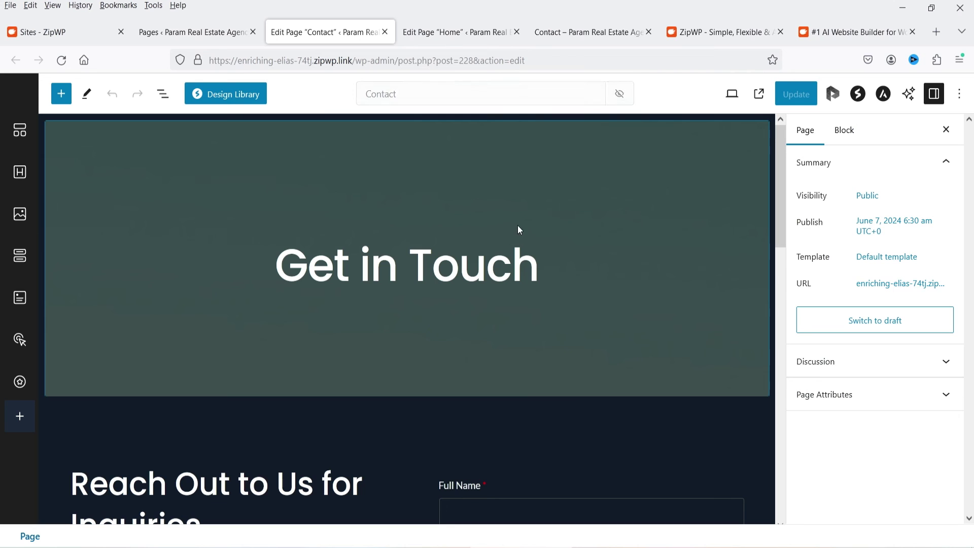
pyautogui.scroll(-5, 298, 222)
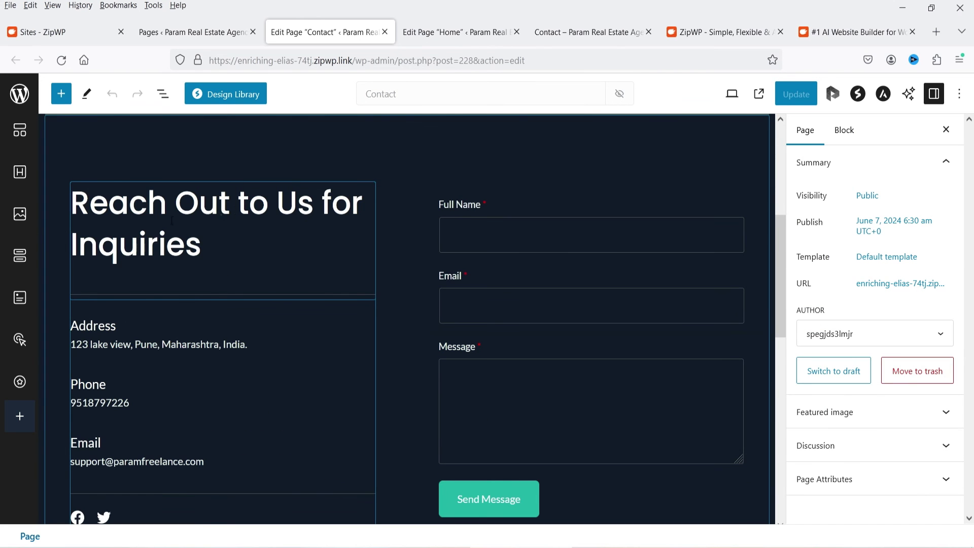
# Inspect the Reach Out to Us, Address and Phone blocks and the phone number
pyautogui.click(216, 217)
pyautogui.click(181, 337)
pyautogui.click(155, 404)
pyautogui.doubleClick(105, 402)
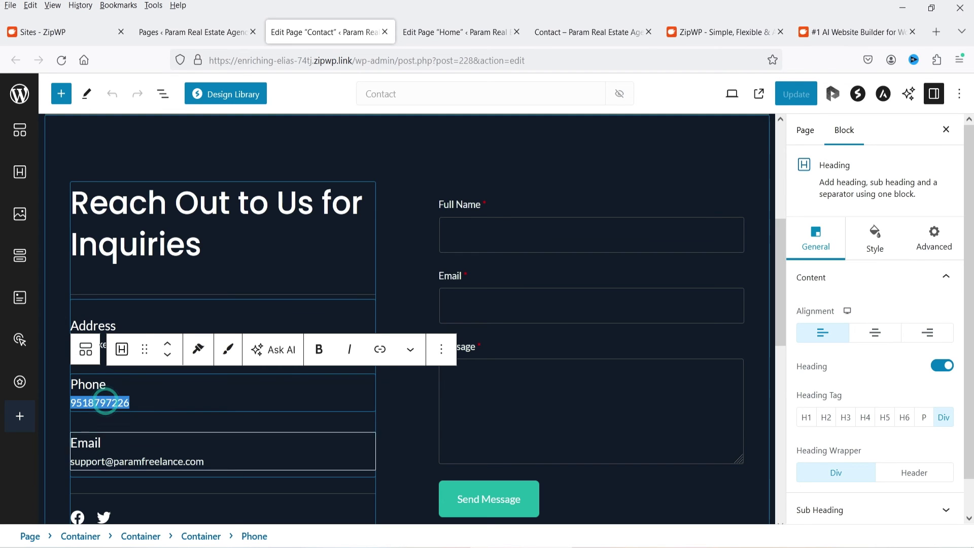
pyautogui.scroll(-2, 693, 309)
pyautogui.scroll(3, 694, 309)
# Review the contact form's Submit Button and Actions e-mail settings
pyautogui.click(705, 287)
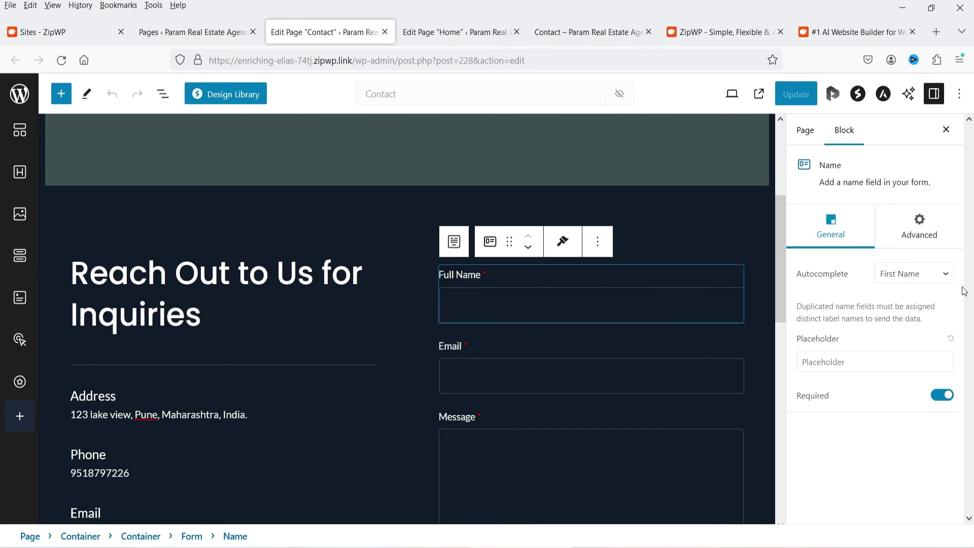
pyautogui.click(687, 260)
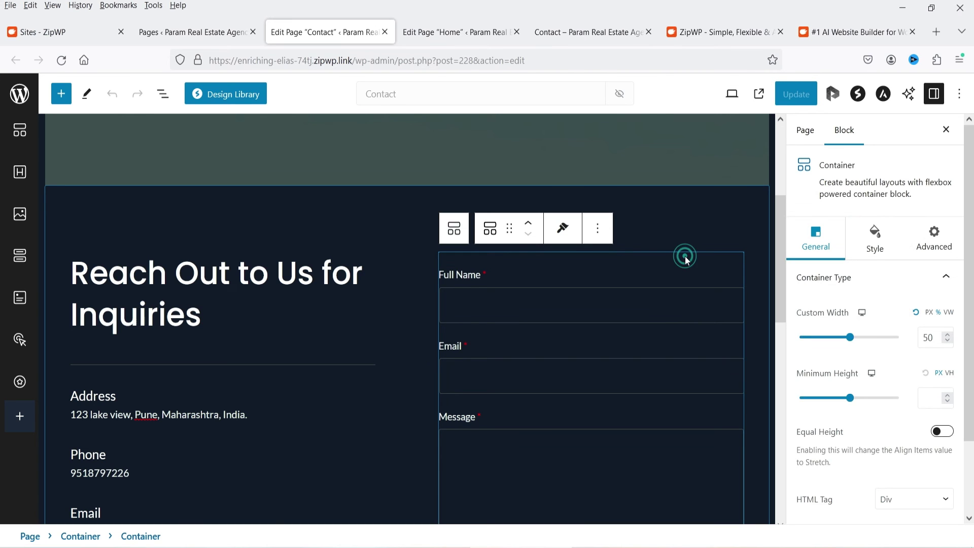
pyautogui.scroll(-10, 939, 319)
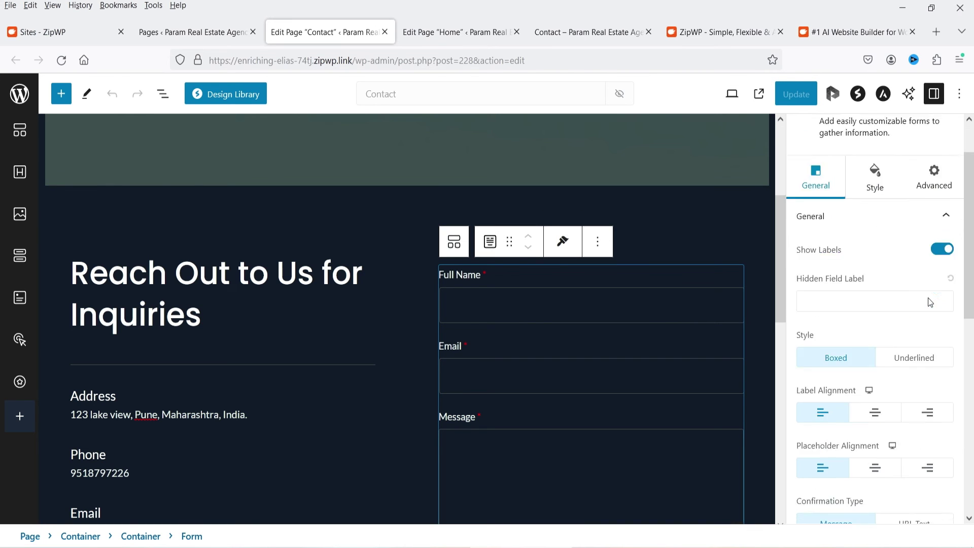
pyautogui.scroll(5, 901, 298)
pyautogui.scroll(-5, 888, 315)
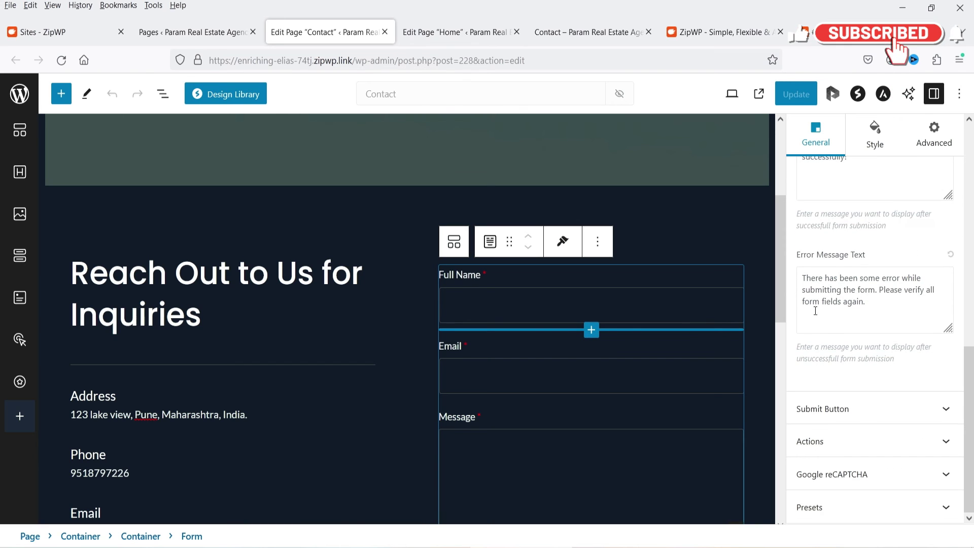
pyautogui.click(853, 412)
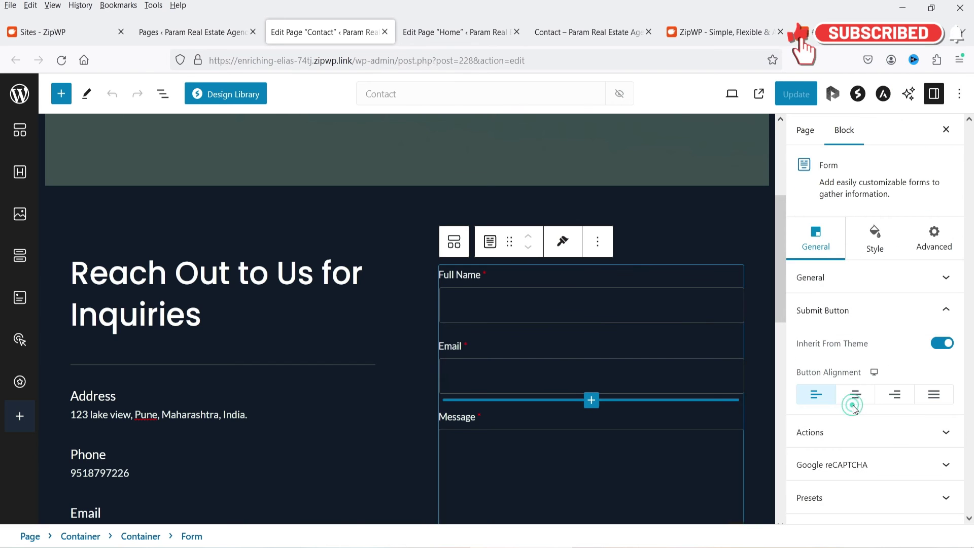
pyautogui.click(859, 432)
pyautogui.scroll(-2, 937, 357)
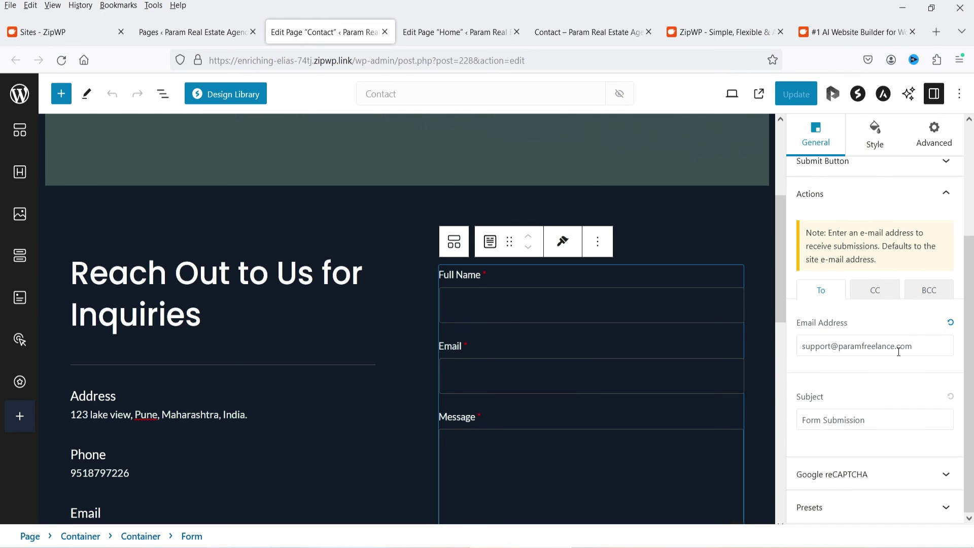
pyautogui.scroll(3, 892, 339)
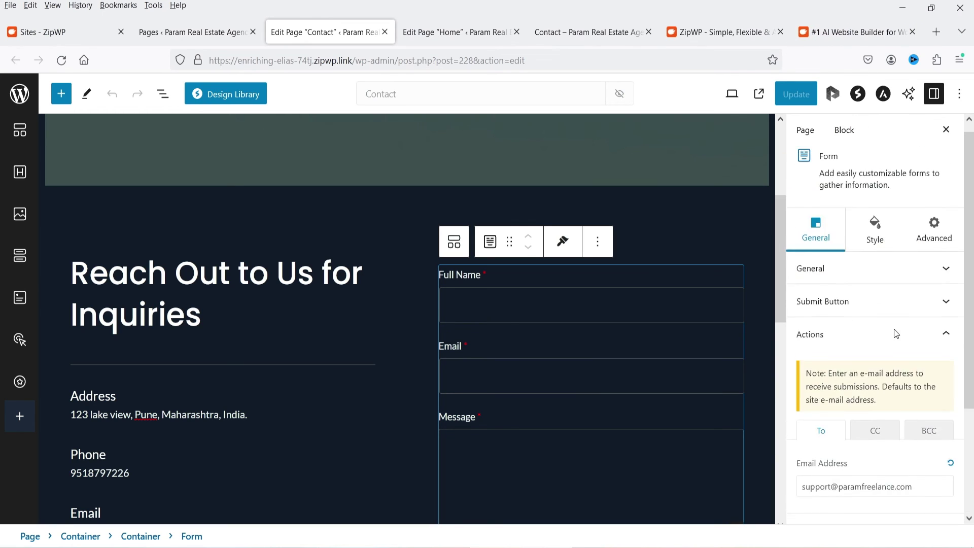
pyautogui.scroll(-4, 633, 247)
pyautogui.scroll(4, 632, 247)
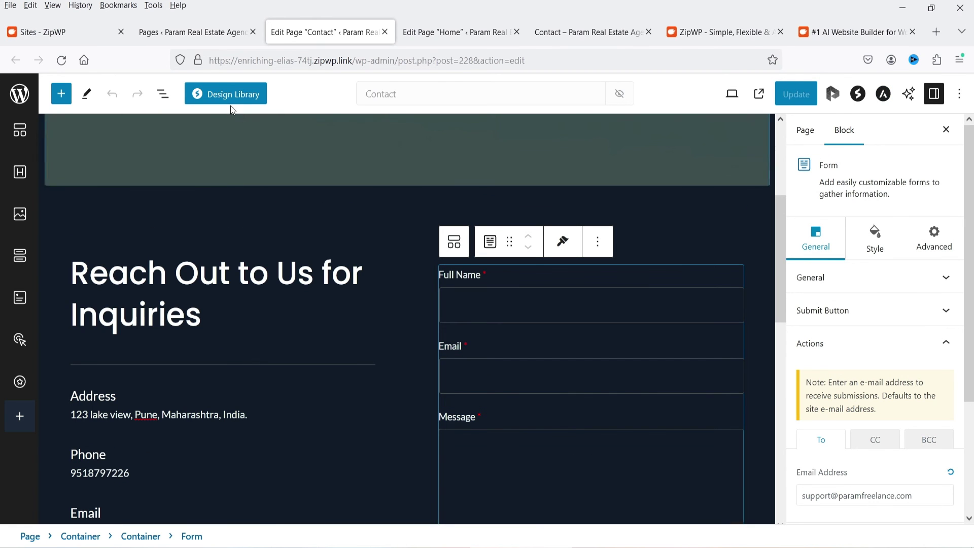
pyautogui.hotkey('ctrl', 'pageup')
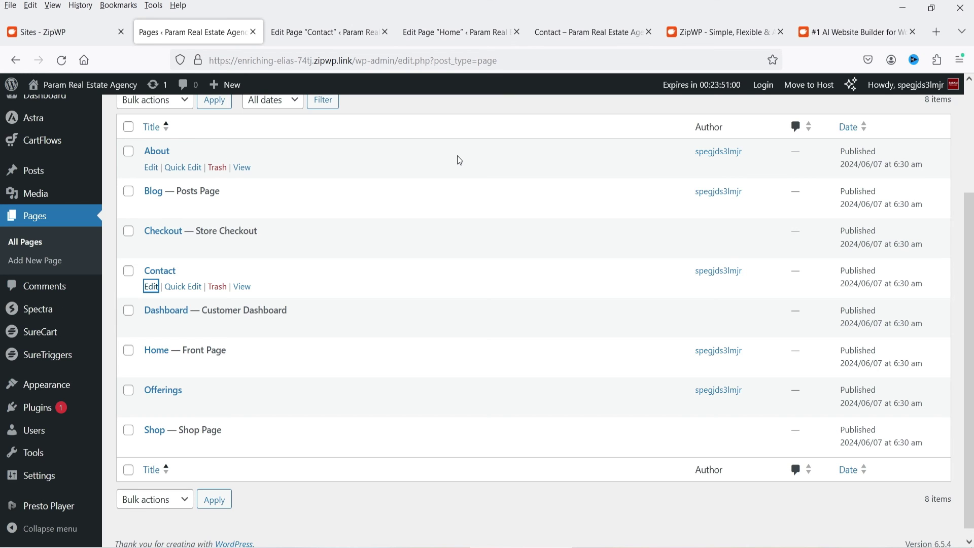
pyautogui.hotkey('ctrl', 'pageup')
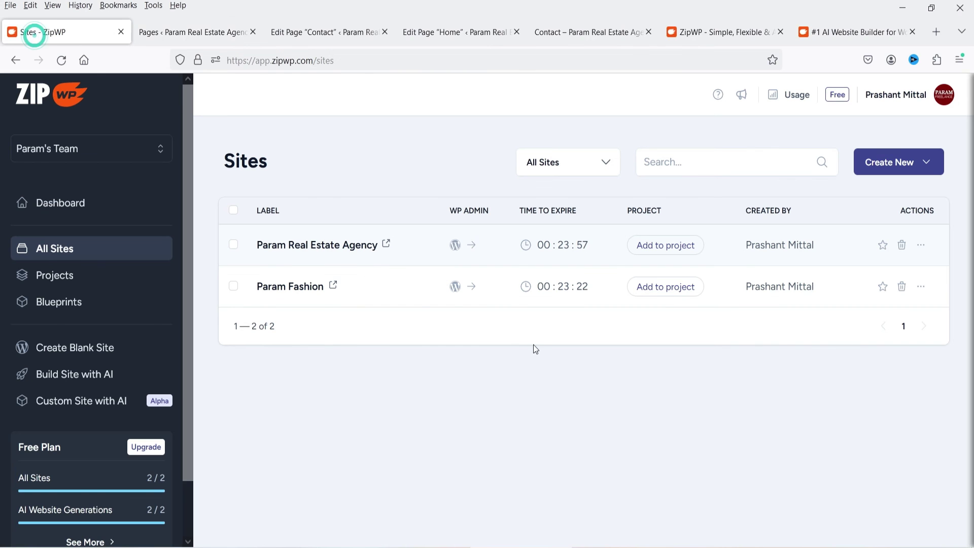
pyautogui.click(921, 290)
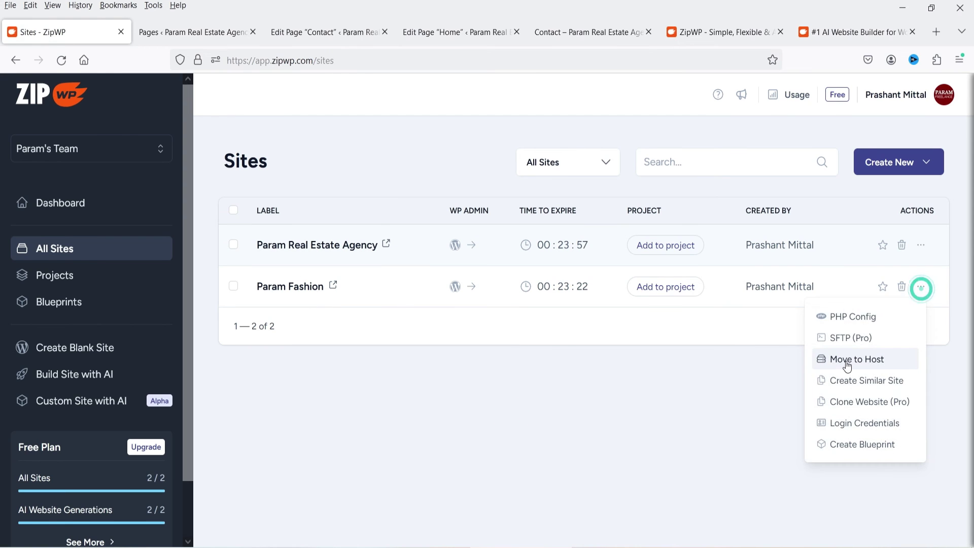
pyautogui.click(843, 359)
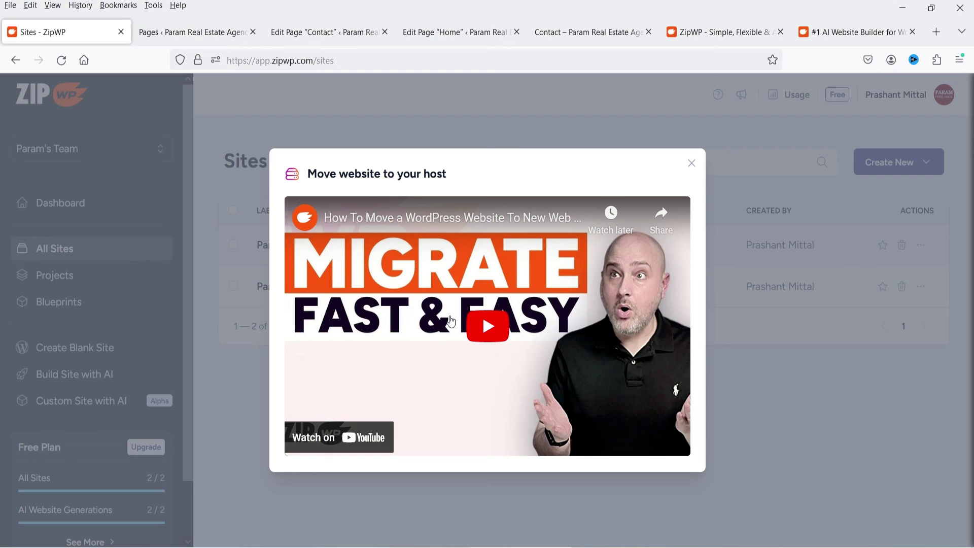
pyautogui.hotkey('ctrl', 'Tab')
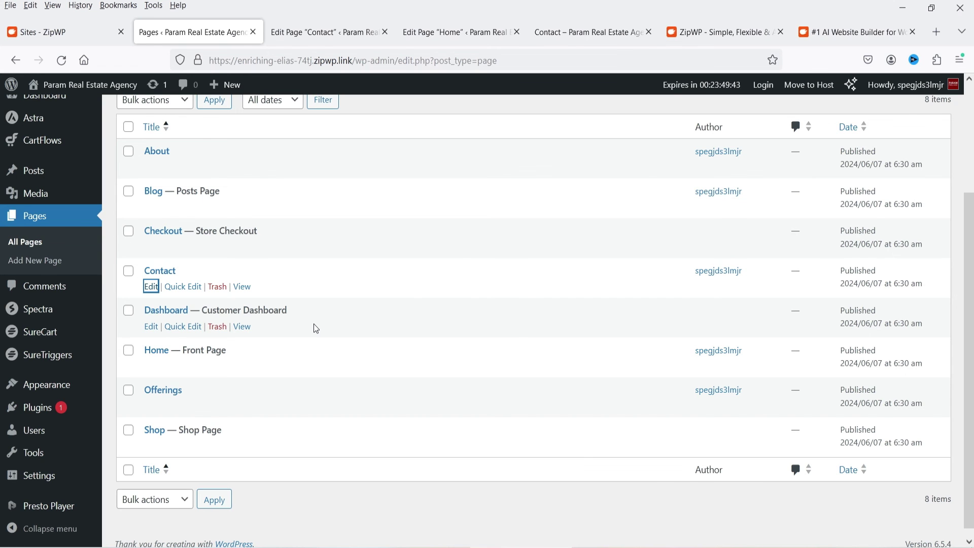
# View the live Param Real Estate Agency home page, then the ZipWP pricing tab
pyautogui.click(584, 32)
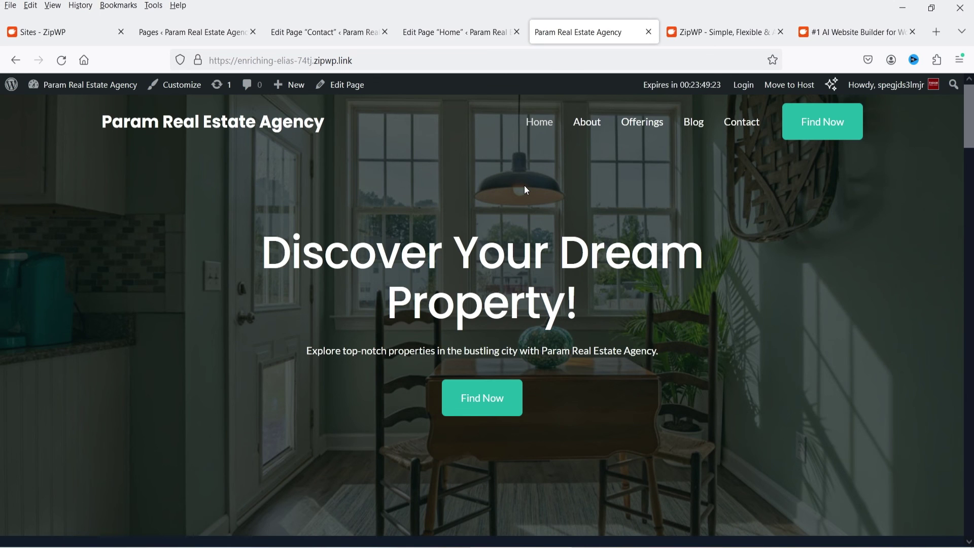
pyautogui.hotkey('ctrl', 'Tab')
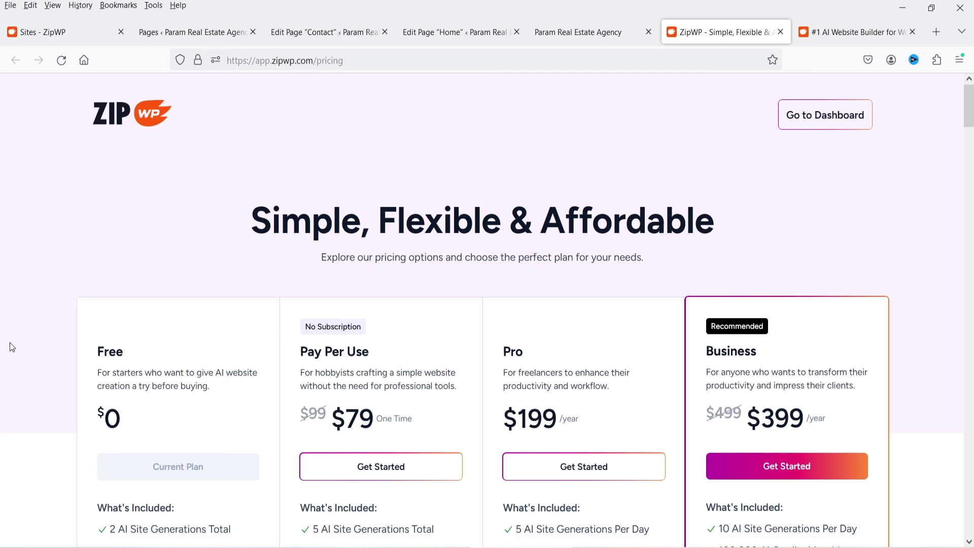